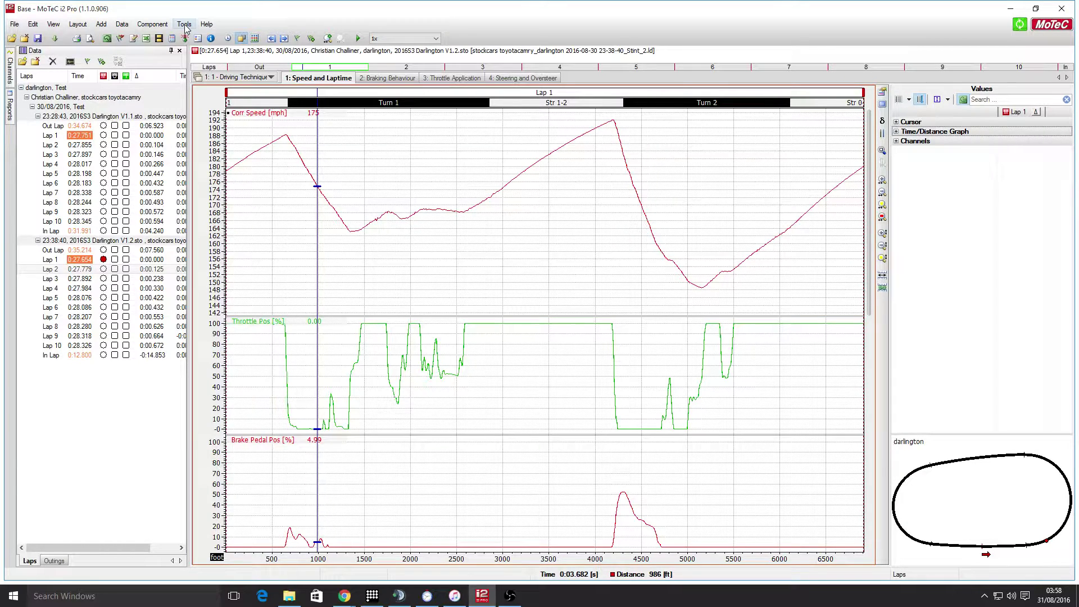
In Tools > Options, list the colour schemes (MoTeC White, Black Data, Black, Grey Data) from the Colours page.
left_click(185, 25)
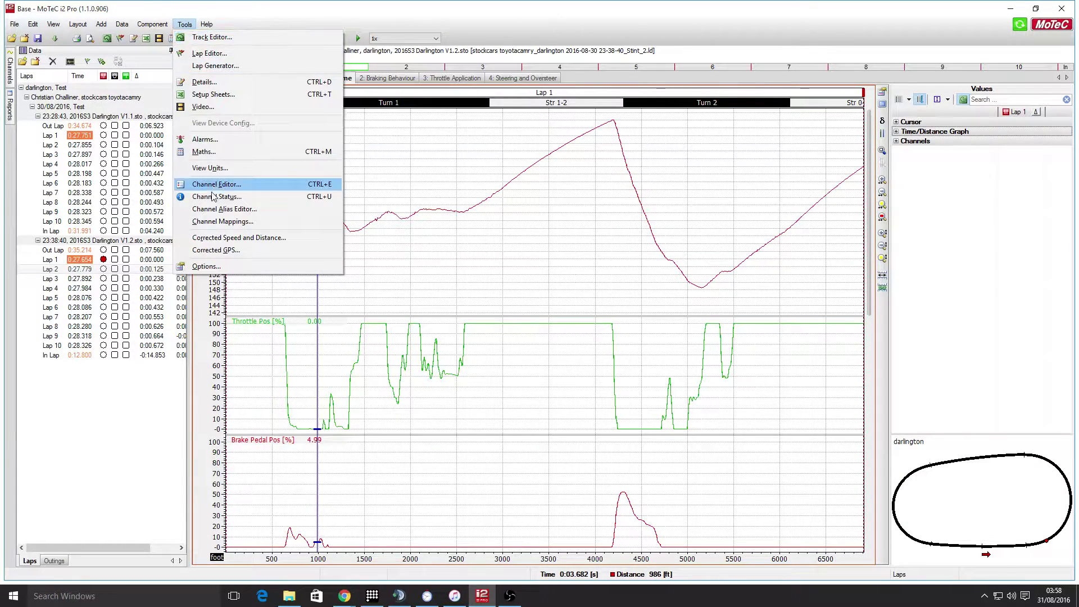
left_click(206, 267)
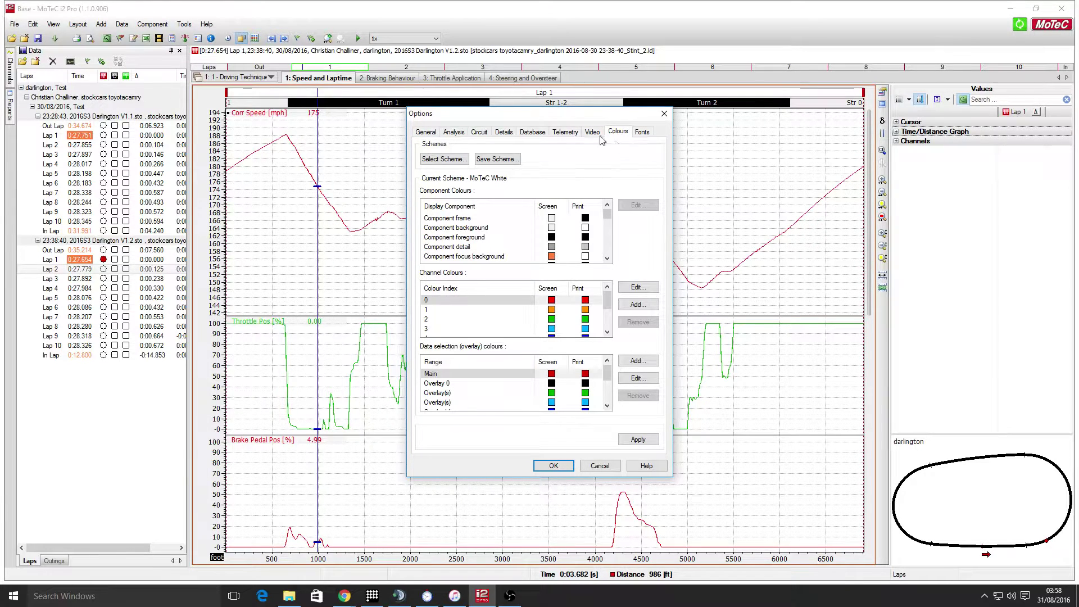
left_click(429, 133)
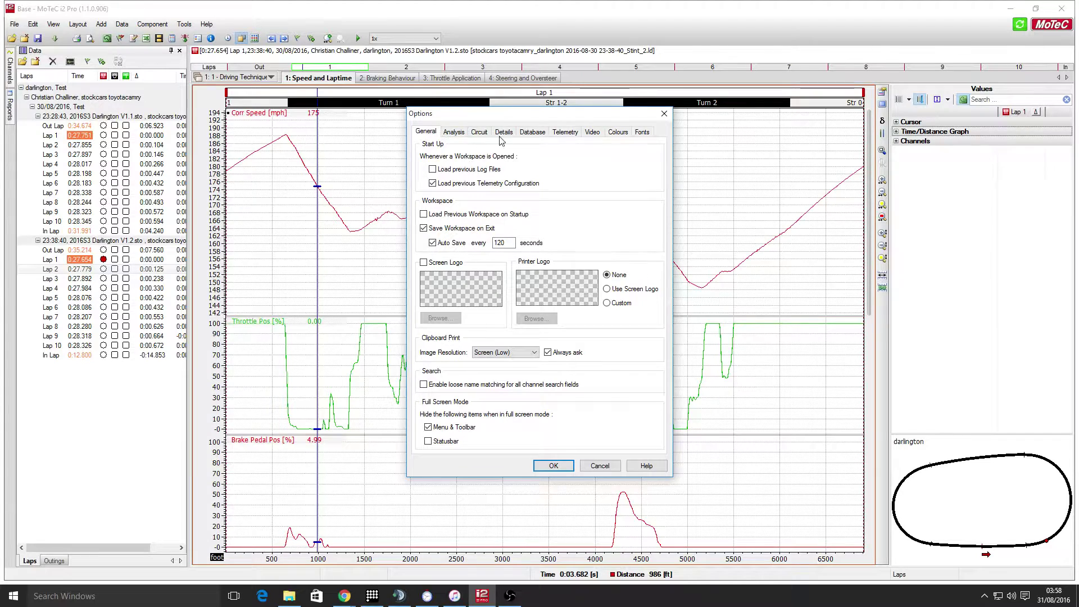
left_click(617, 133)
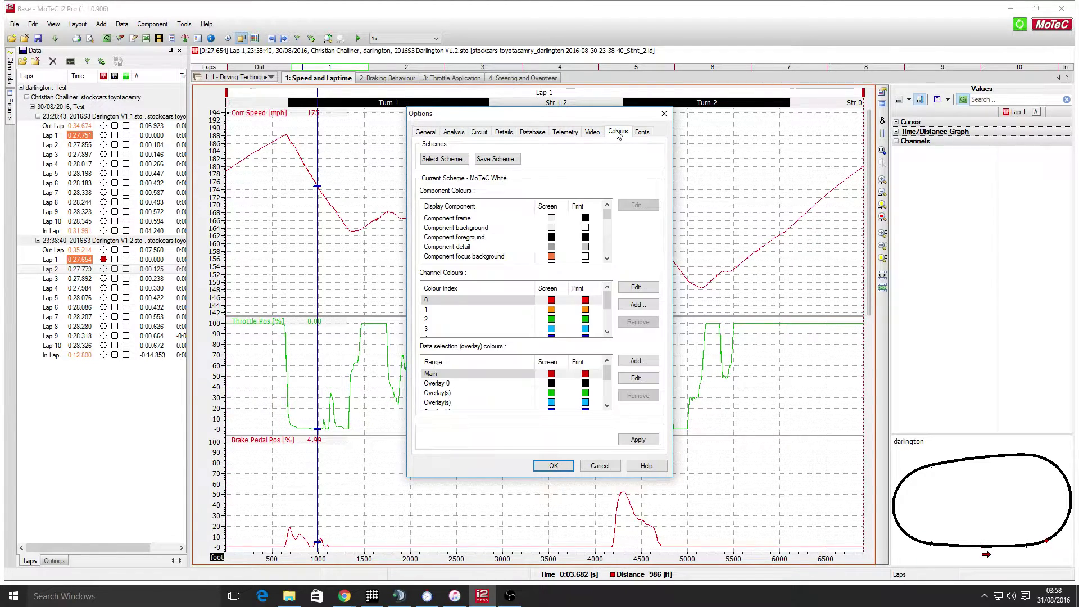
left_click(427, 160)
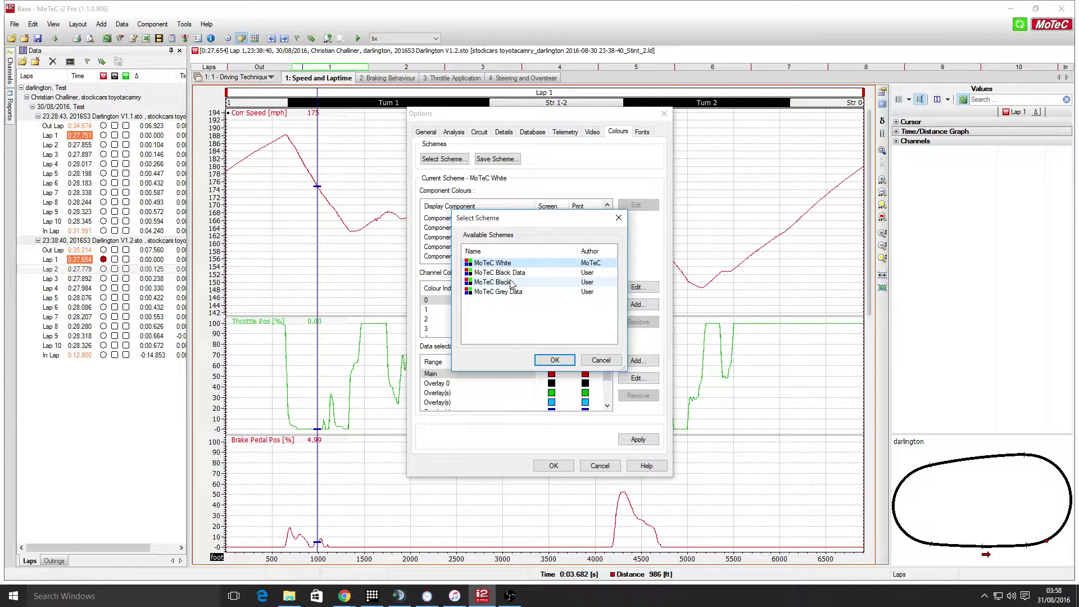
Choose the MoTeC Black scheme, confirm it, and apply it in the Options dialog.
left_click(495, 282)
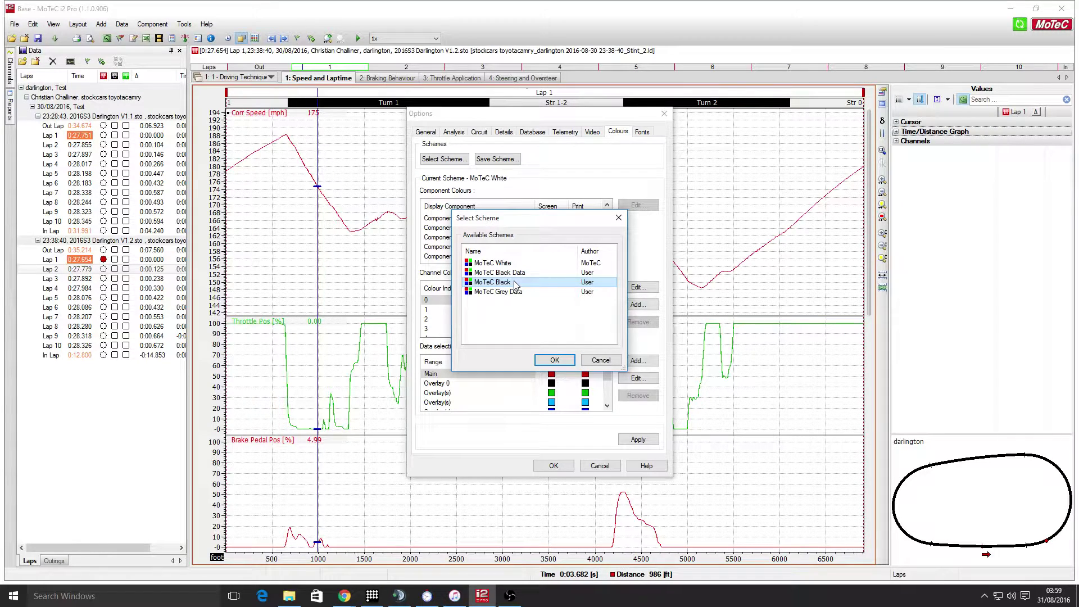
left_click(553, 359)
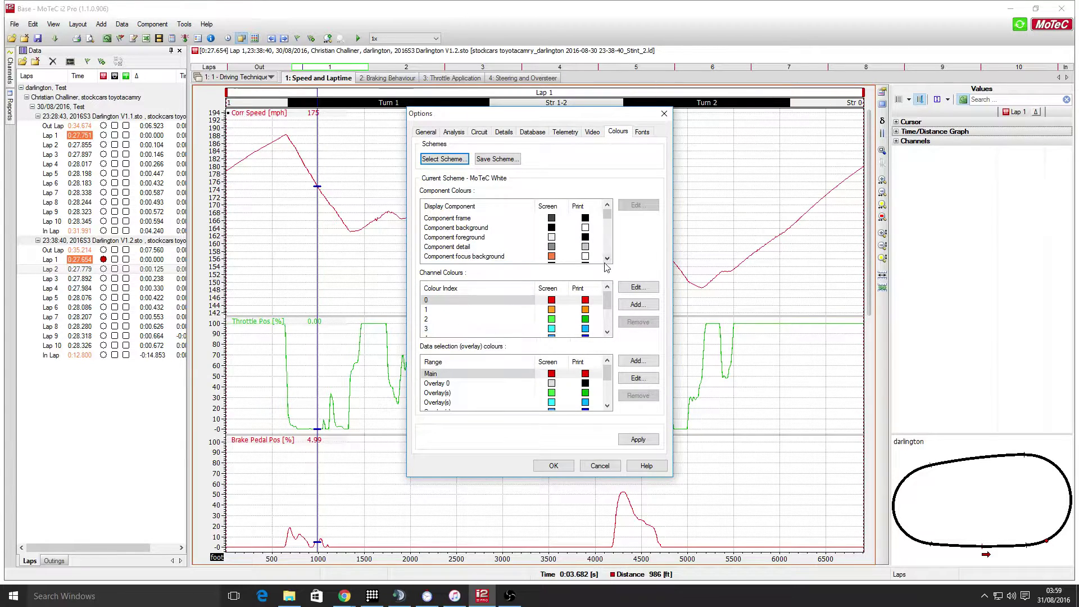
scroll(606, 259, "down", 4)
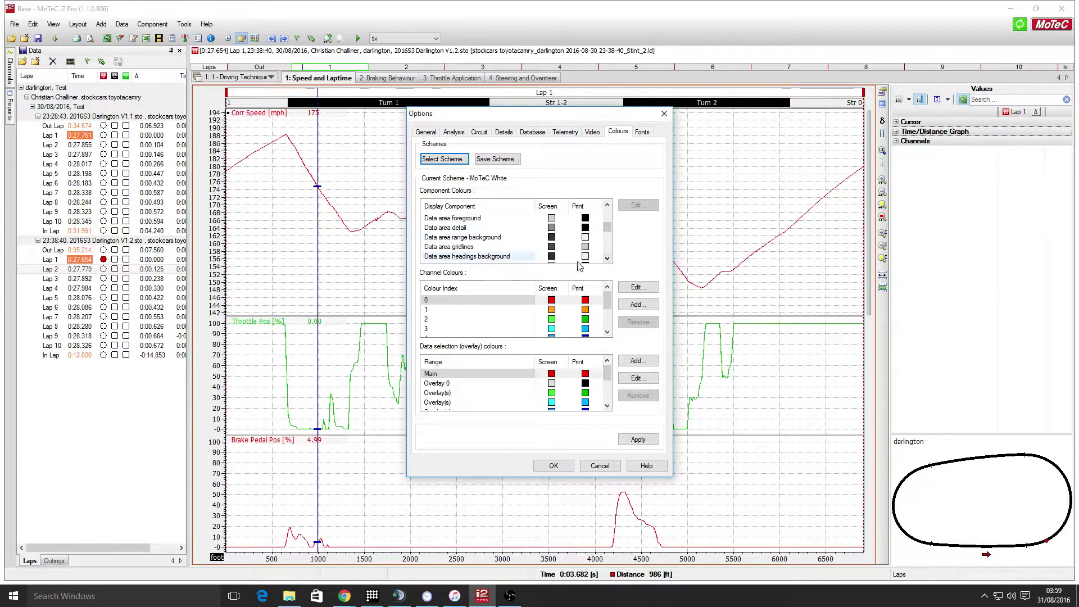
mouse_move(607, 230)
left_mouse_down()
mouse_move(608, 256)
mouse_move(606, 236)
mouse_move(540, 211)
mouse_move(494, 229)
mouse_move(492, 177)
left_mouse_up()
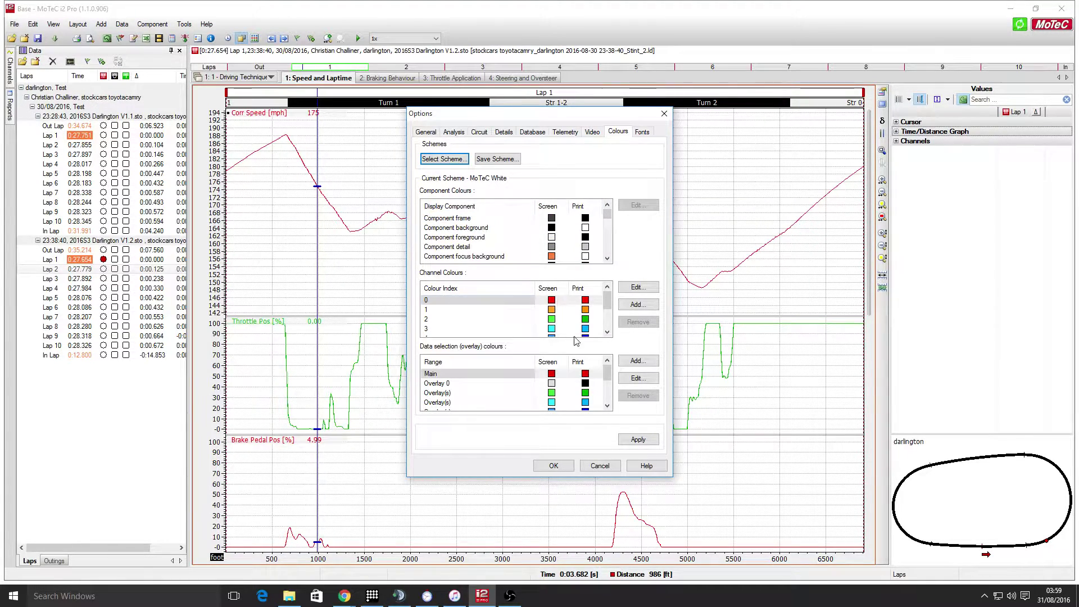
left_click(636, 440)
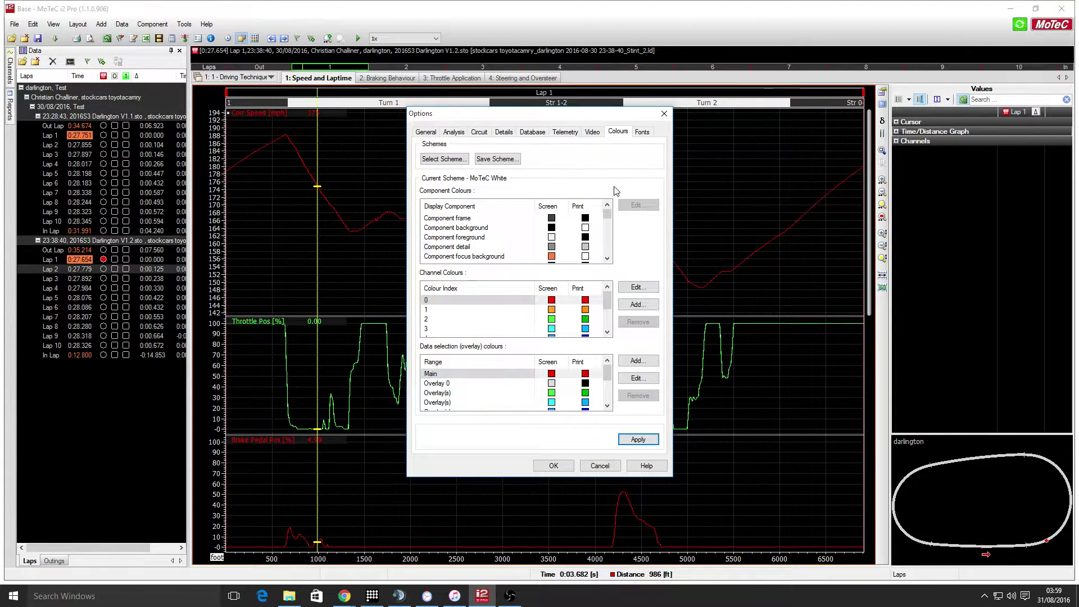
Close Options and set the graph cursor at about 1905 ft into Lap 1.
left_click(664, 115)
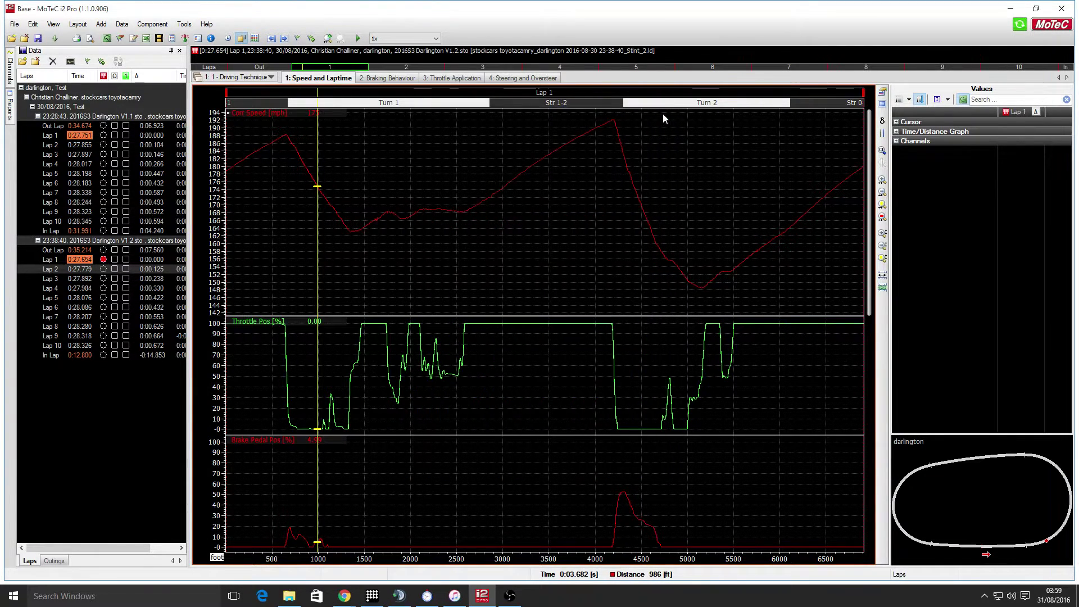
left_click(398, 381)
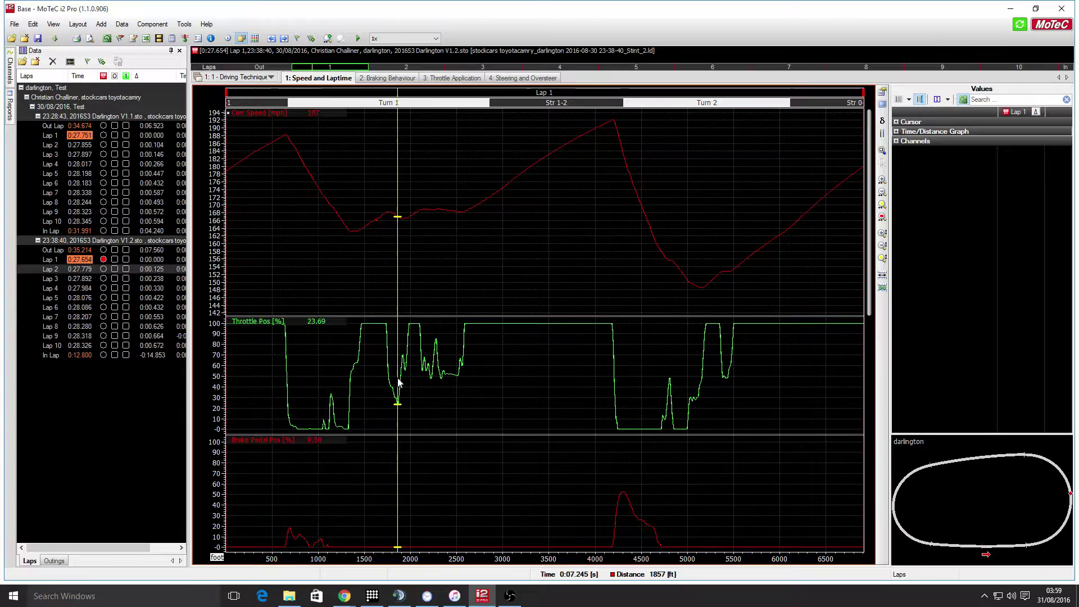
left_click_drag(398, 383, 402, 364)
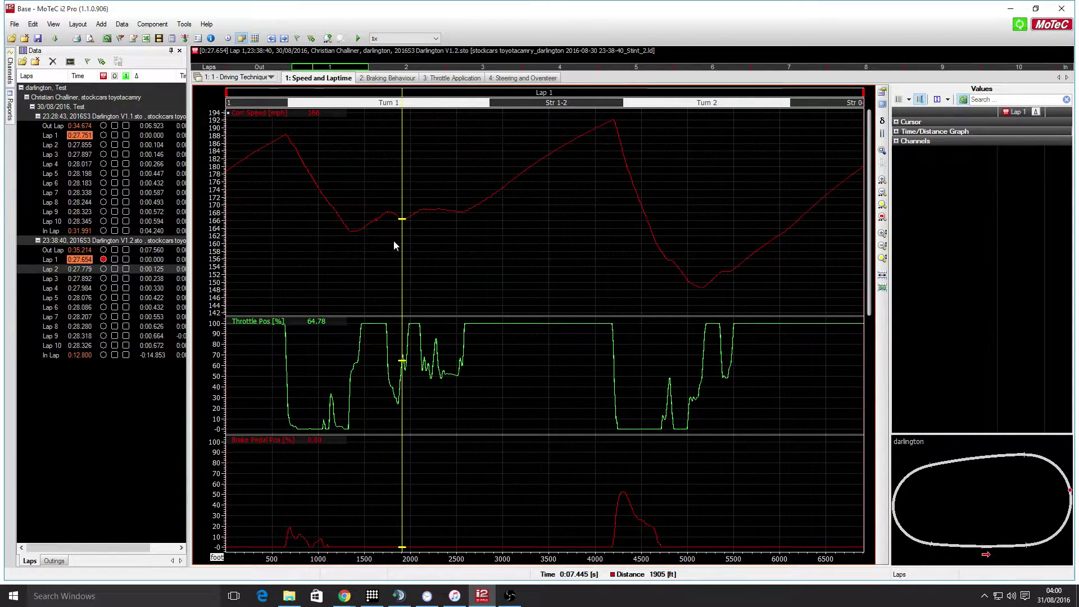
Move the graph cursor back to 1272 ft, then to 1954 ft in Turn 1 (167 mph, 64.27% throttle).
left_click_drag(400, 386, 343, 385)
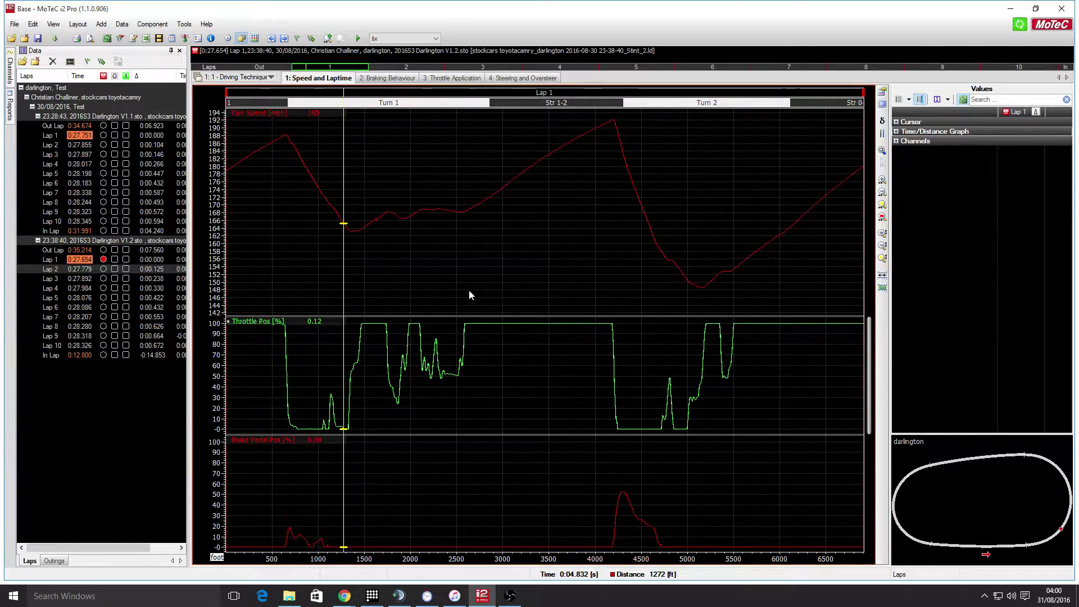
left_click(406, 195)
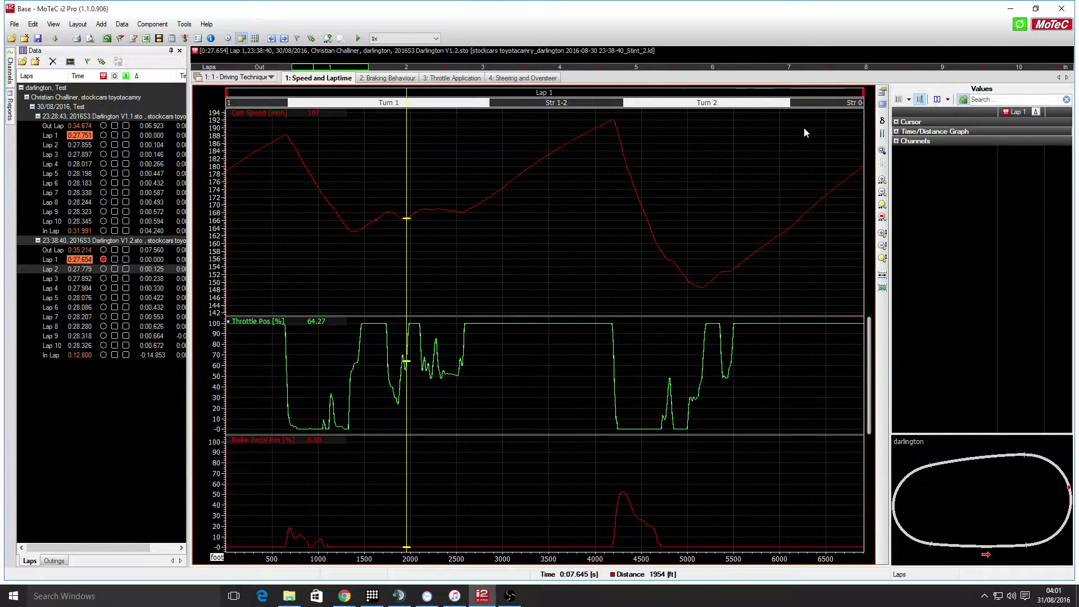
Show the Variance graph above the speed trace and select the second session's Lap 1.
left_click(884, 122)
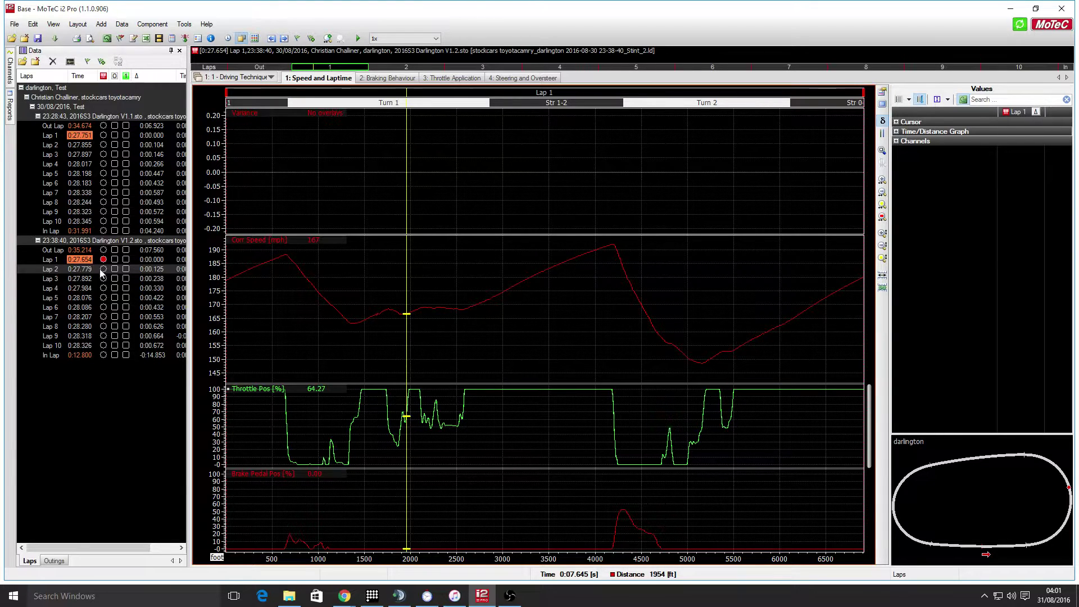
left_click(85, 262)
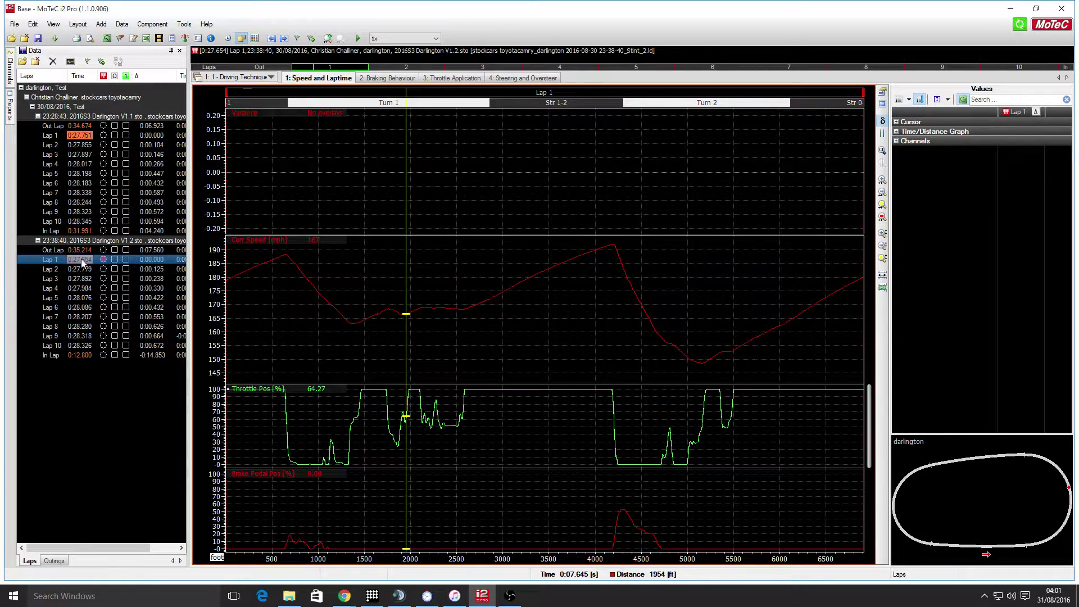
Overlay Laps 6, 5, 4, 3, 2 and the Out Lap against Lap 1.
left_click(115, 308)
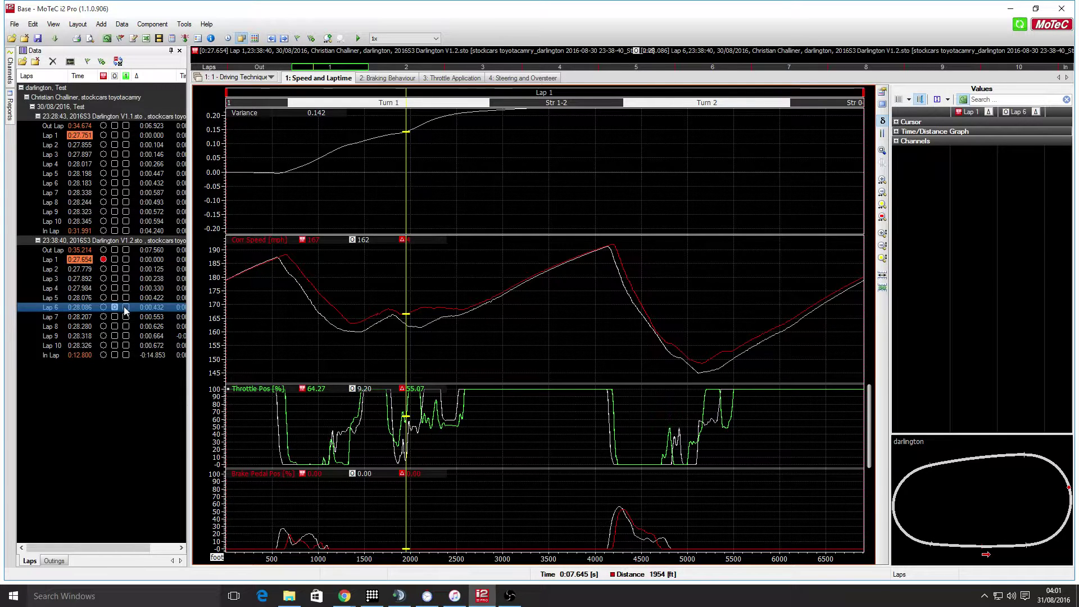
left_click(126, 298)
left_click(126, 288)
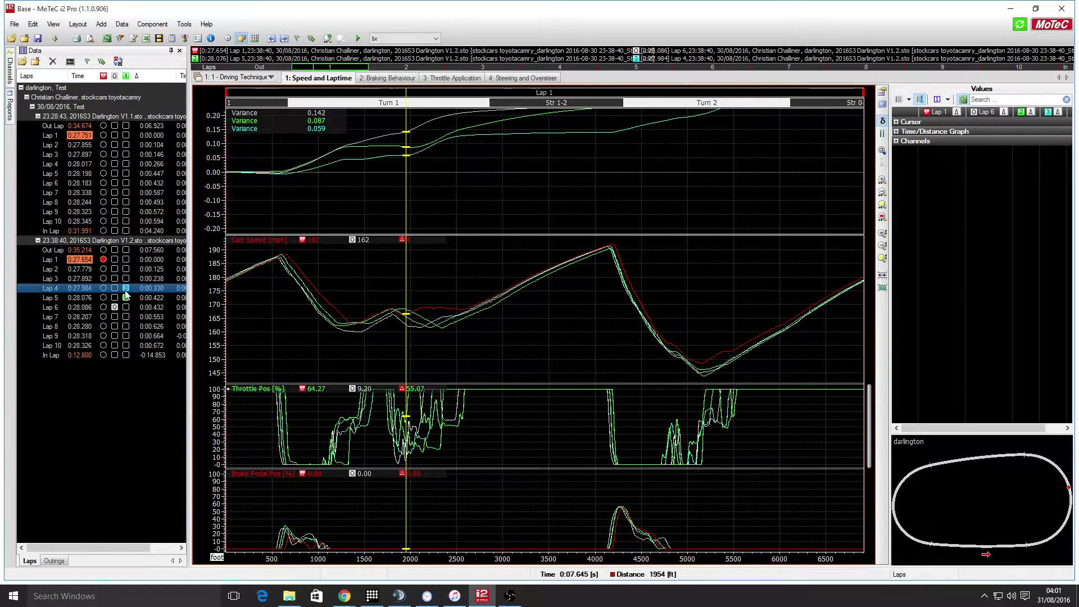
left_click(126, 279)
left_click(126, 269)
left_click(126, 260)
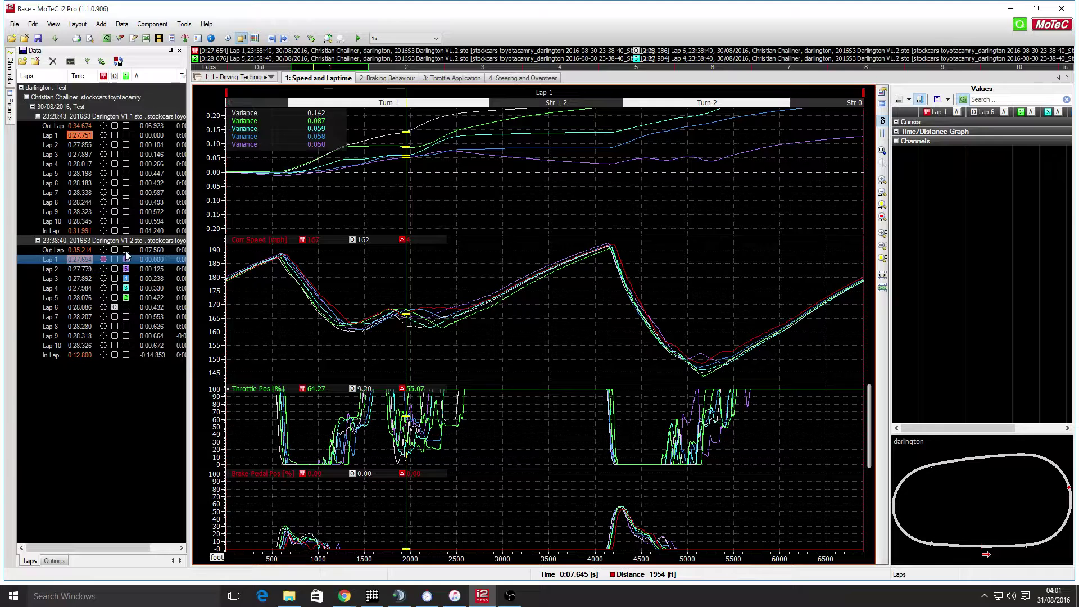
left_click(126, 250)
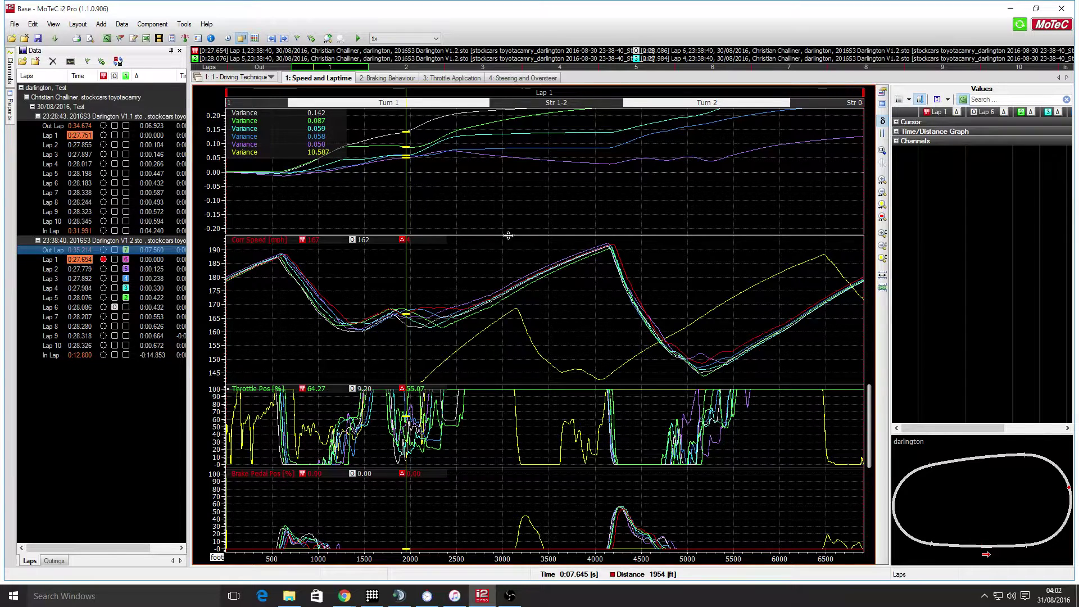
Clear the extra overlays, leaving only Lap 6 compared against Lap 1.
left_click(126, 260)
left_click(125, 269)
left_click(126, 278)
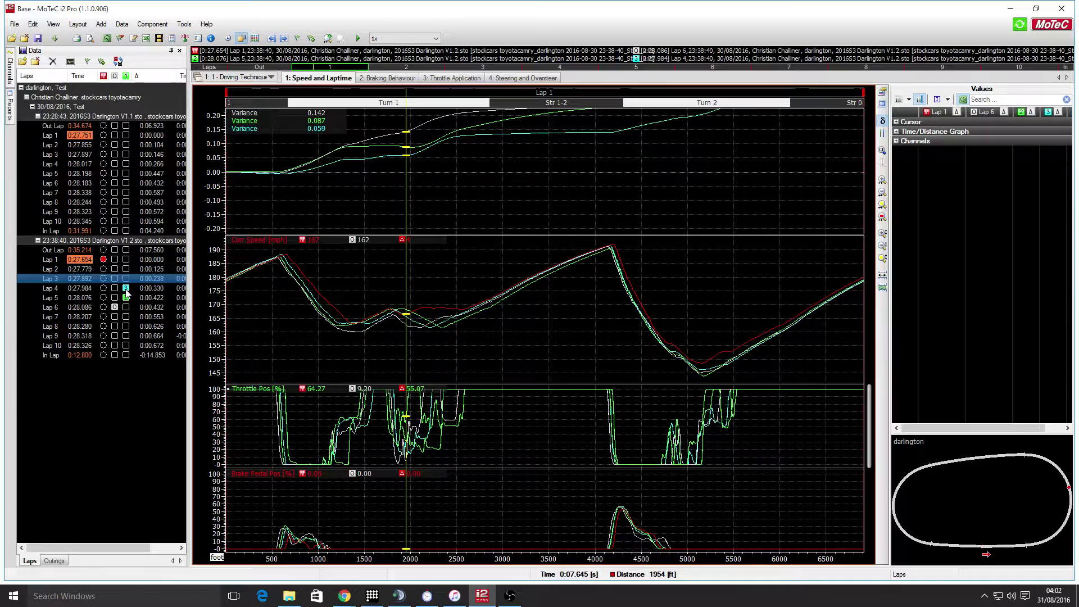
left_click(126, 288)
left_click(126, 298)
left_click(115, 307)
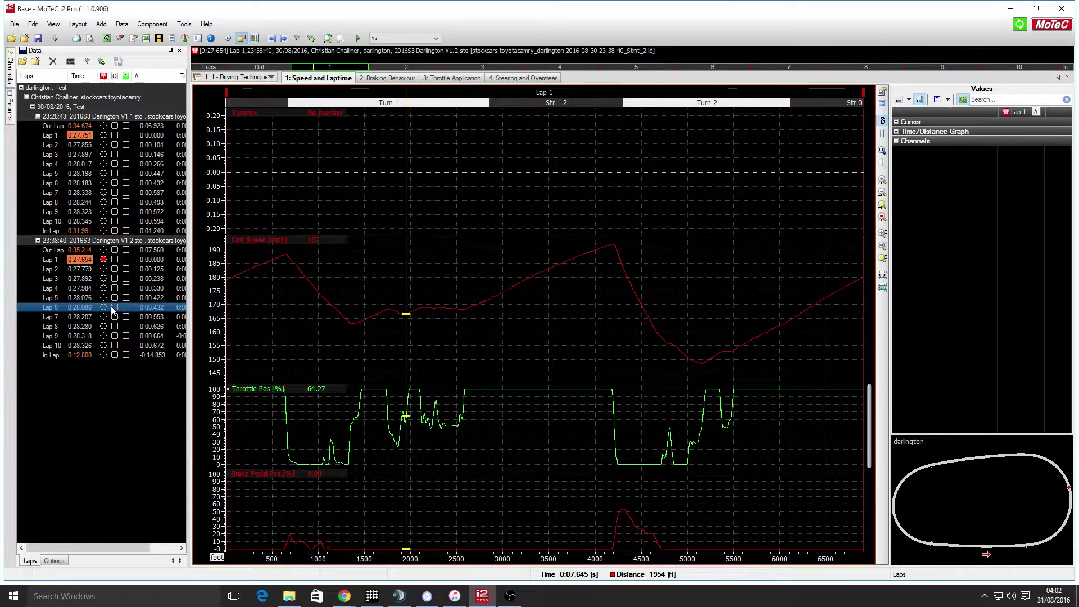
left_click(115, 307)
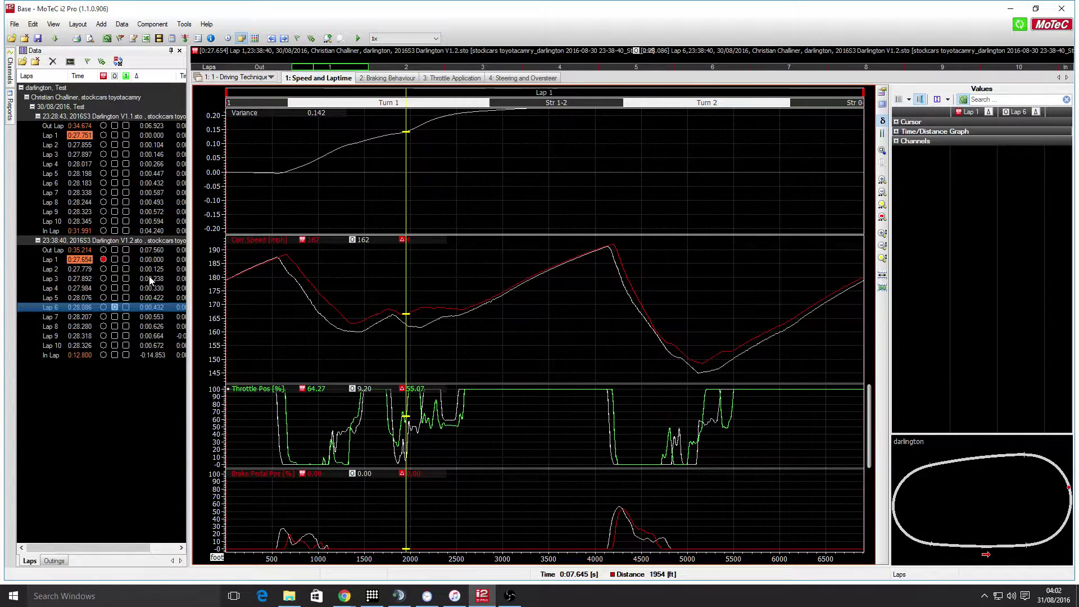
Switch the comparison lap to Lap 4, then Lap 3, briefly trying Lap 2.
left_click(115, 288)
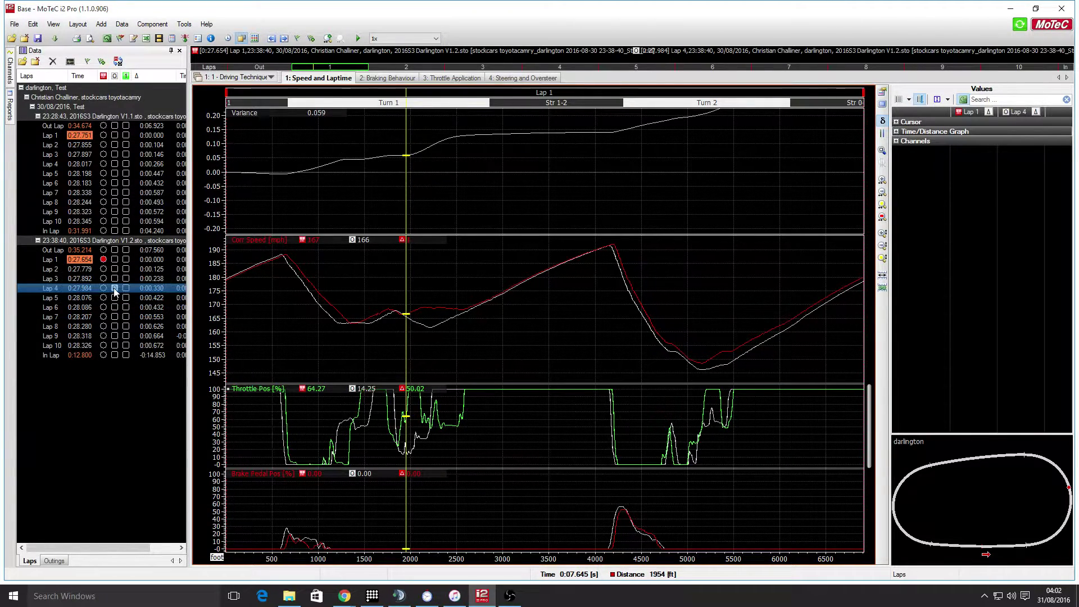
left_click(115, 279)
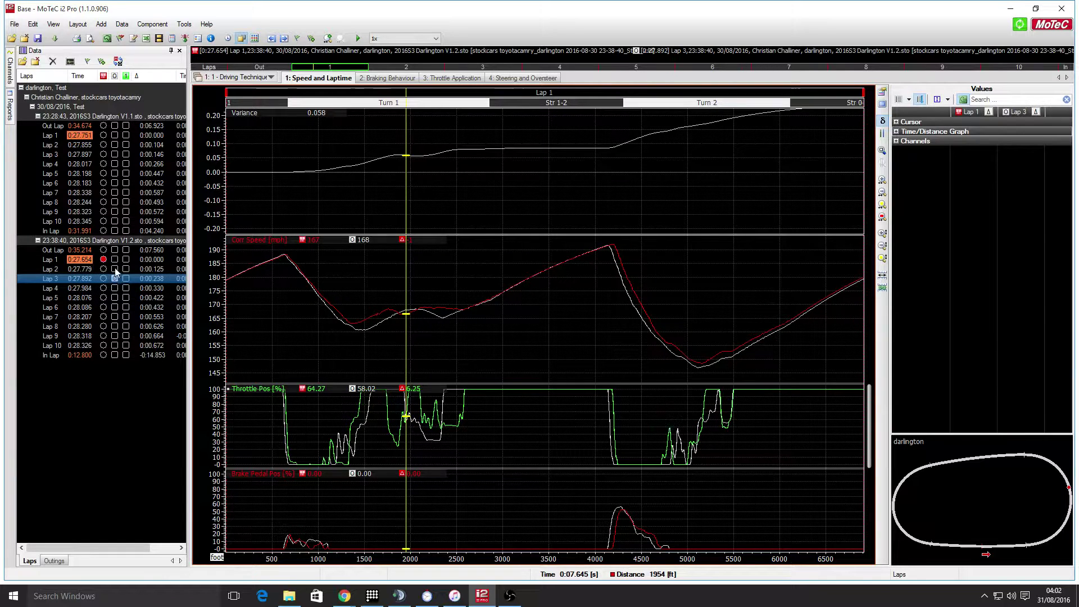
left_click(115, 269)
Return the overlay to Lap 3 and read both laps at about 1808 ft (Variance 0.059).
left_click(114, 278)
left_click_drag(283, 181, 393, 196)
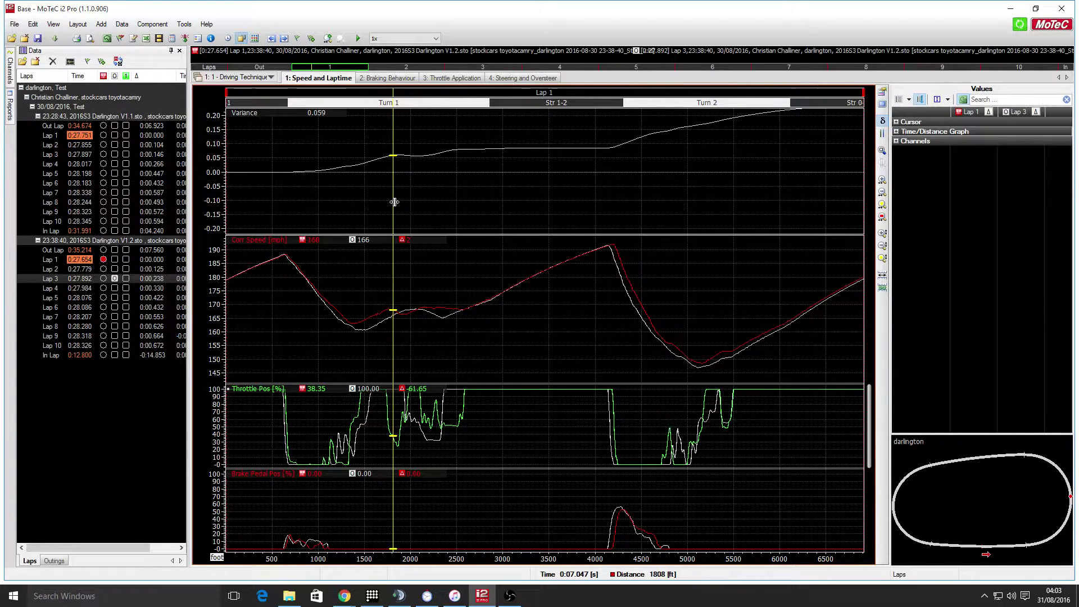
Sweep the cursor through Turn 1 from about 1151 ft to 2326 ft, comparing Lap 1 and Lap 3.
left_click_drag(394, 202, 361, 174)
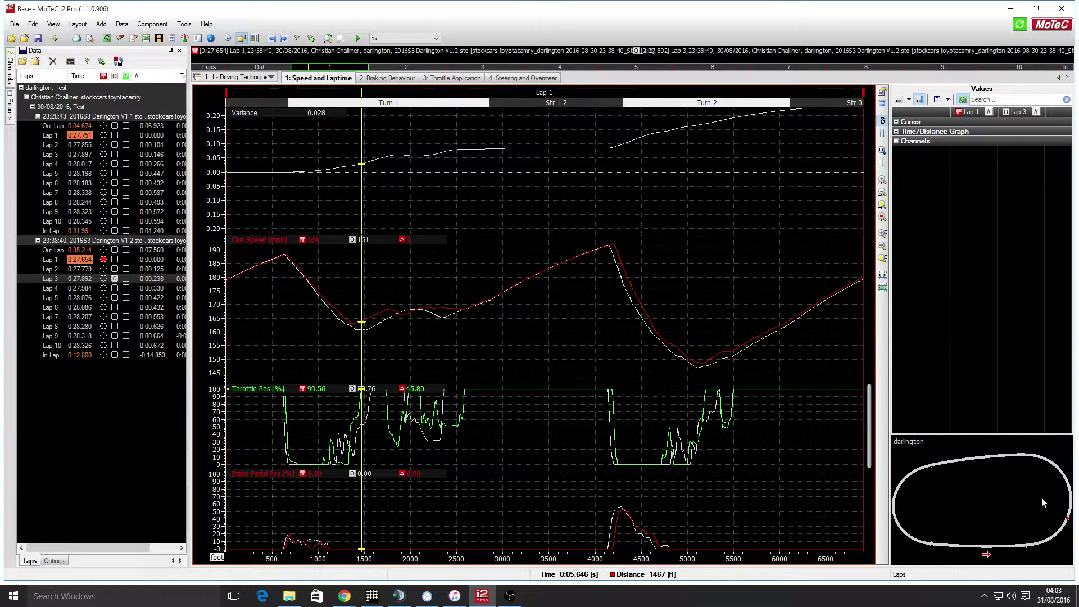
left_click_drag(361, 188, 405, 185)
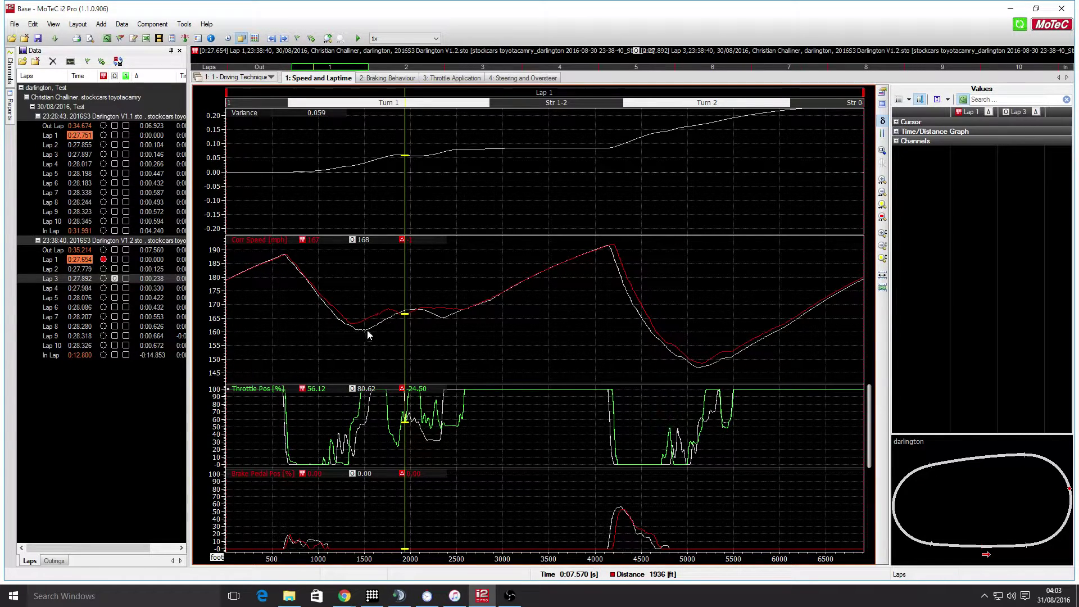
left_click_drag(350, 324, 367, 322)
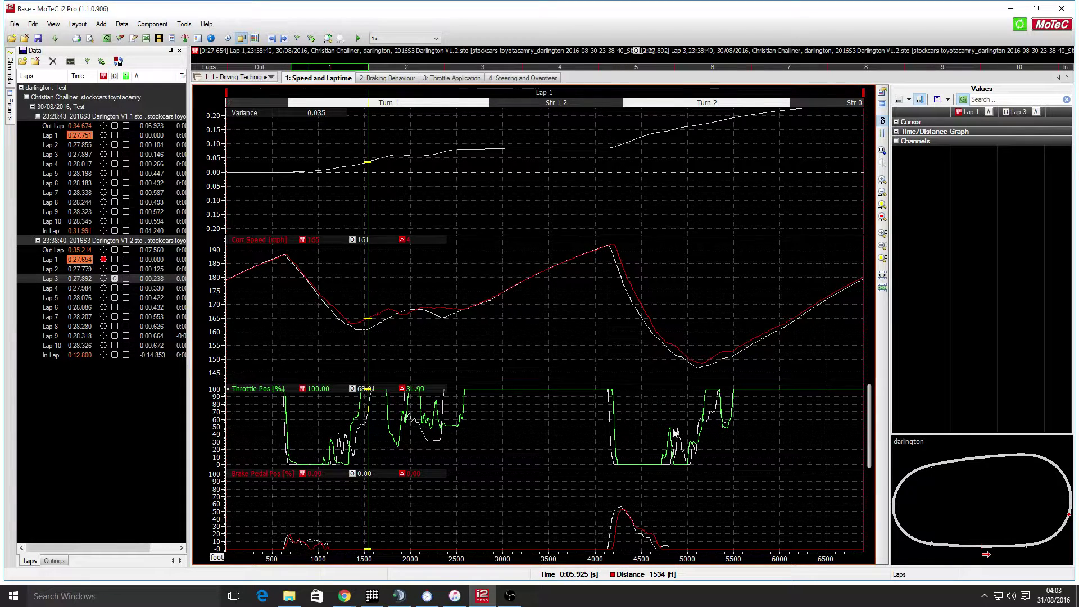
left_click_drag(366, 295, 409, 296)
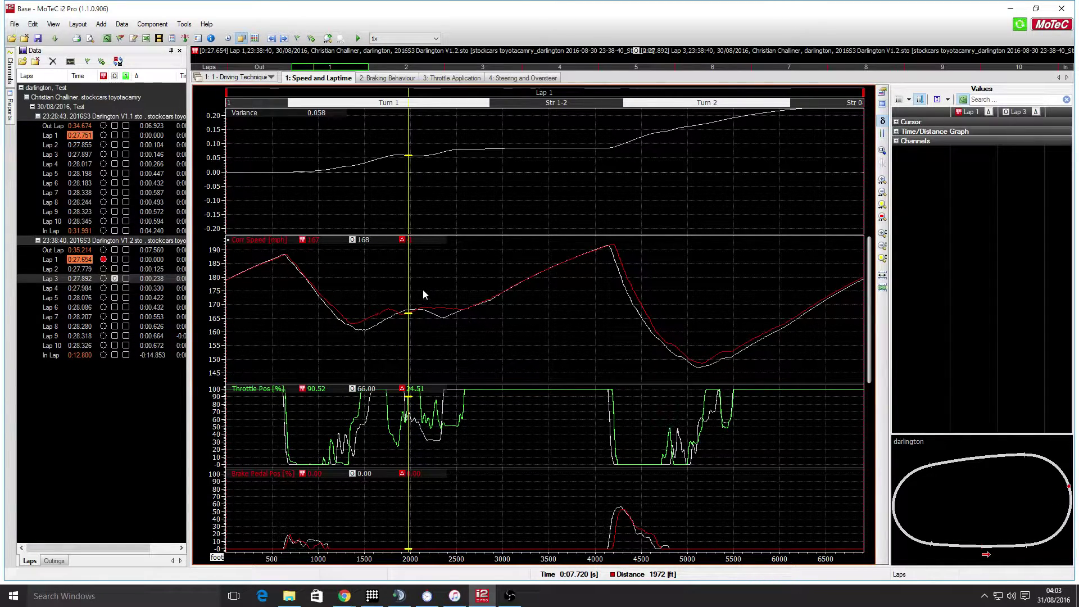
left_click(408, 287)
left_click_drag(407, 286, 438, 287)
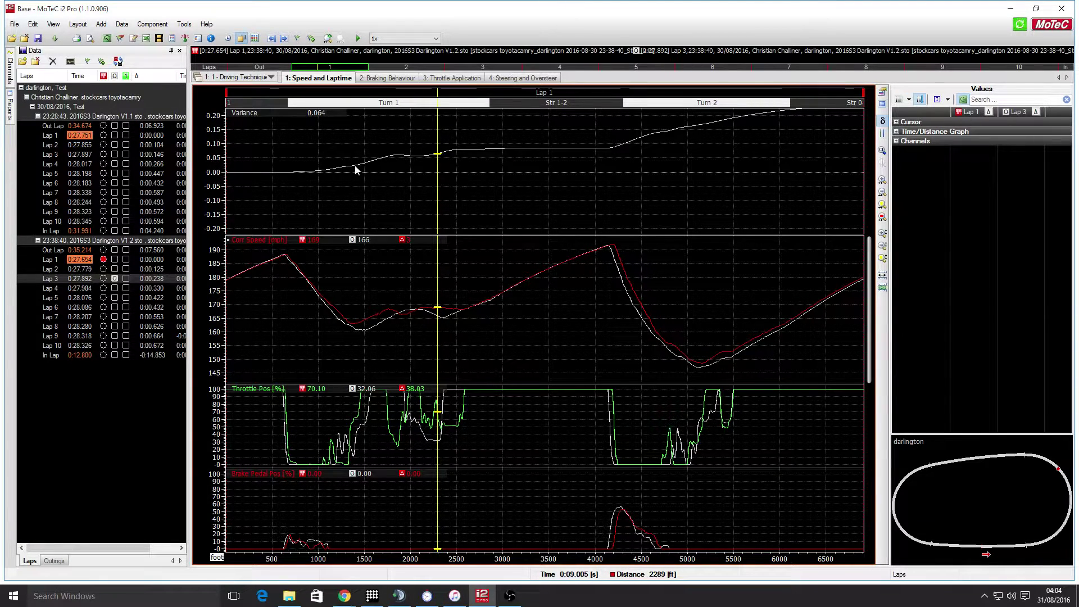
left_click_drag(363, 322, 445, 301)
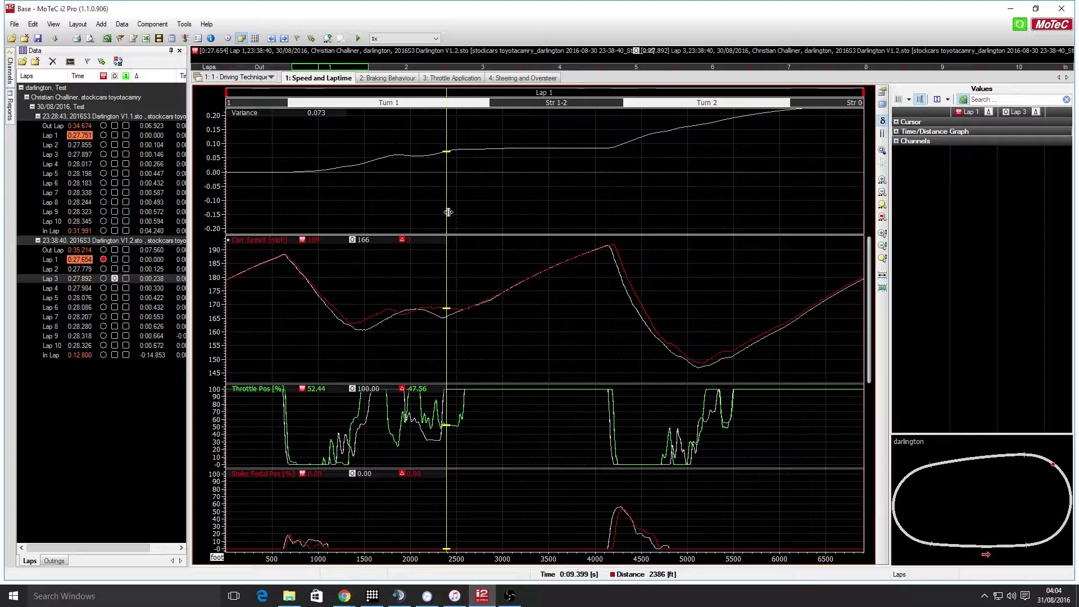
left_click_drag(448, 212, 464, 212)
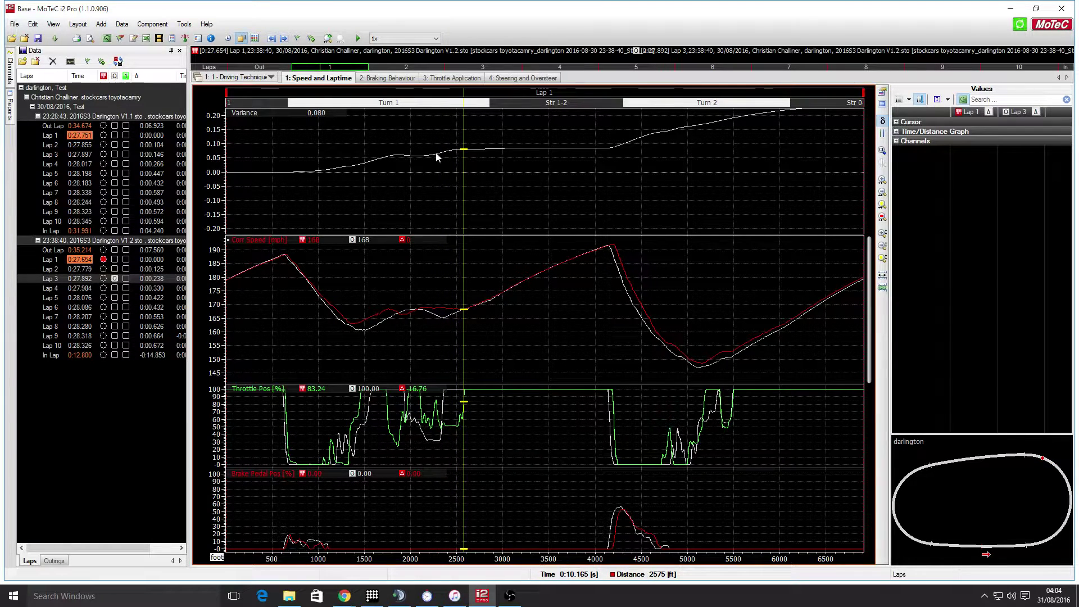
left_click_drag(450, 318, 548, 281)
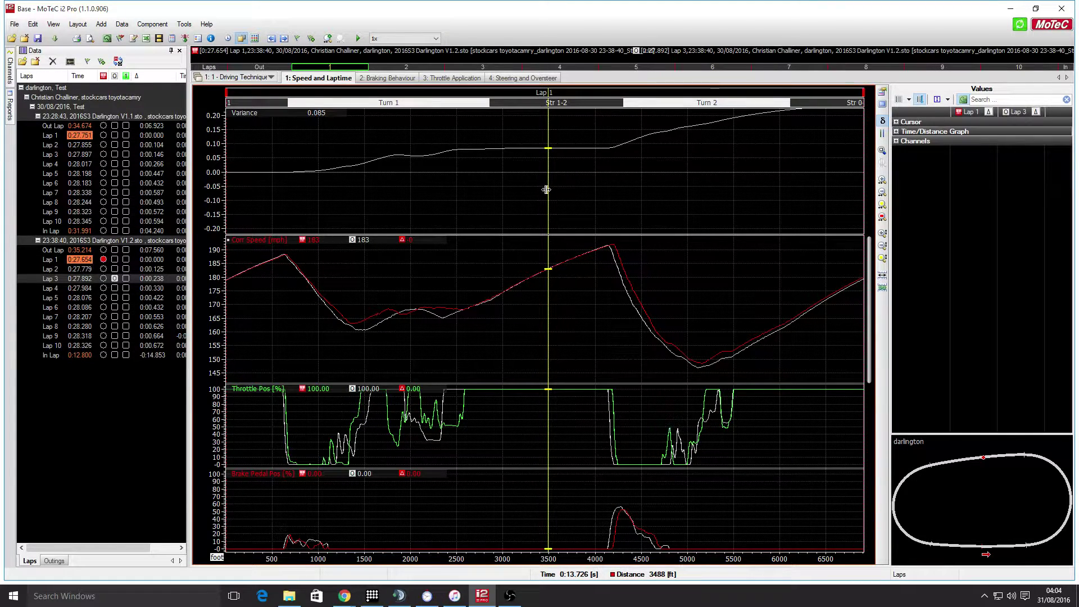
Re-check both laps between 1717 and 2326 ft, finishing at 2581 ft with Variance 0.080.
mouse_move(547, 190)
left_mouse_down()
mouse_move(506, 211)
mouse_move(420, 222)
left_mouse_up()
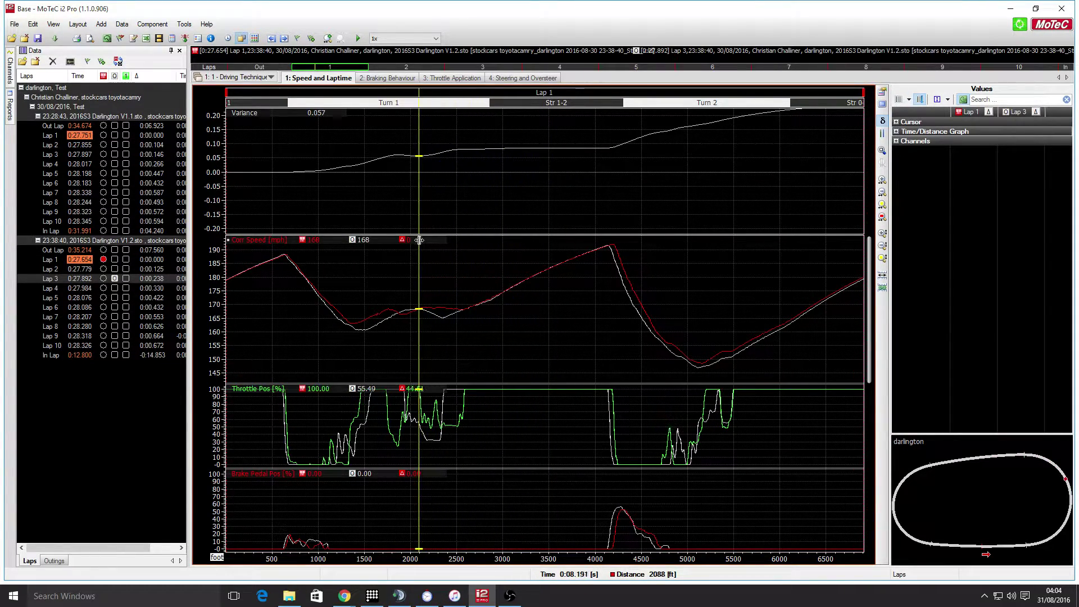
mouse_move(441, 321)
left_mouse_down()
mouse_move(444, 308)
mouse_move(433, 315)
mouse_move(444, 324)
mouse_move(404, 313)
mouse_move(385, 333)
left_mouse_up()
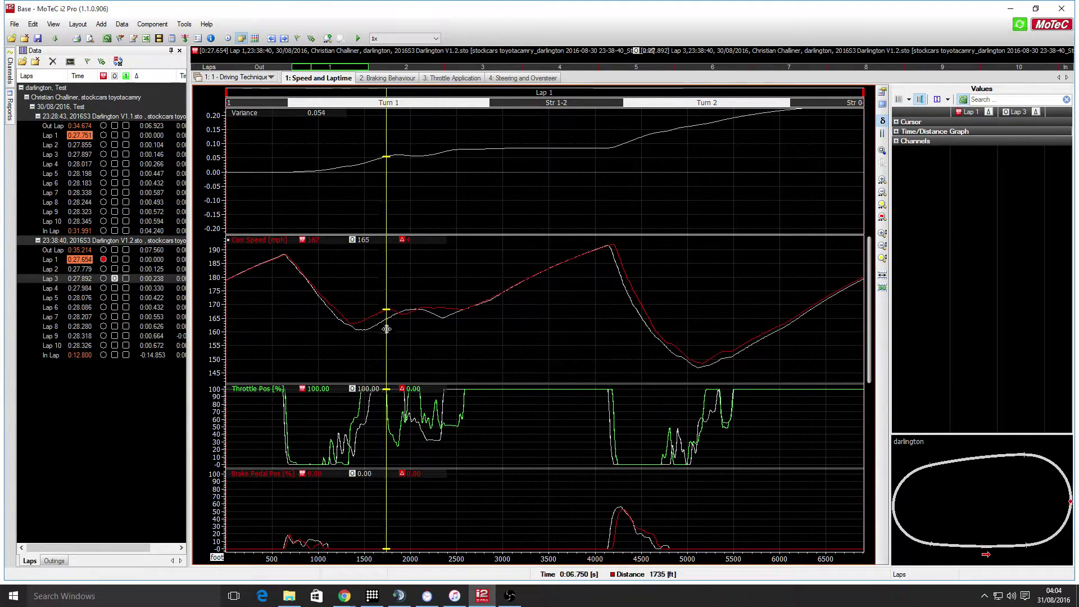
left_click(410, 431)
mouse_move(411, 430)
left_mouse_down()
mouse_move(403, 406)
mouse_move(385, 403)
mouse_move(408, 406)
left_mouse_up()
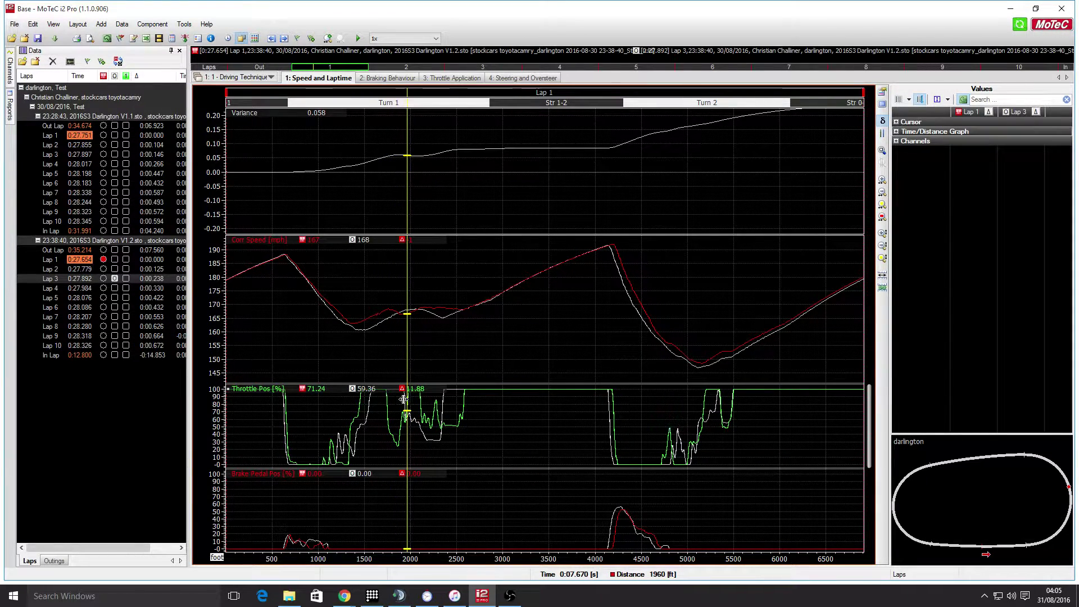
left_click_drag(404, 399, 444, 411)
left_click(426, 410)
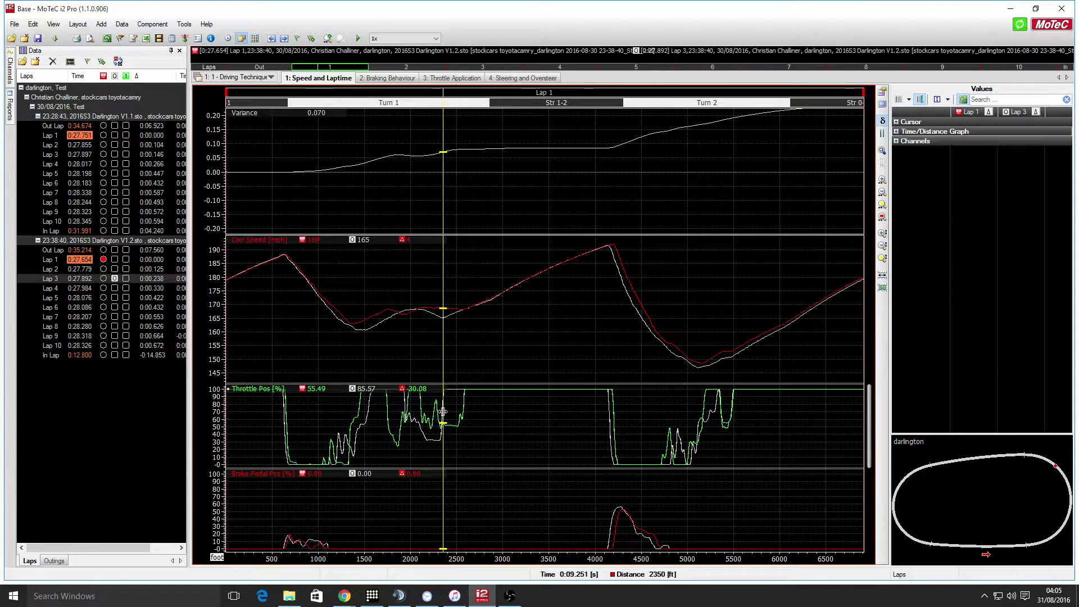
left_click_drag(442, 336, 440, 339)
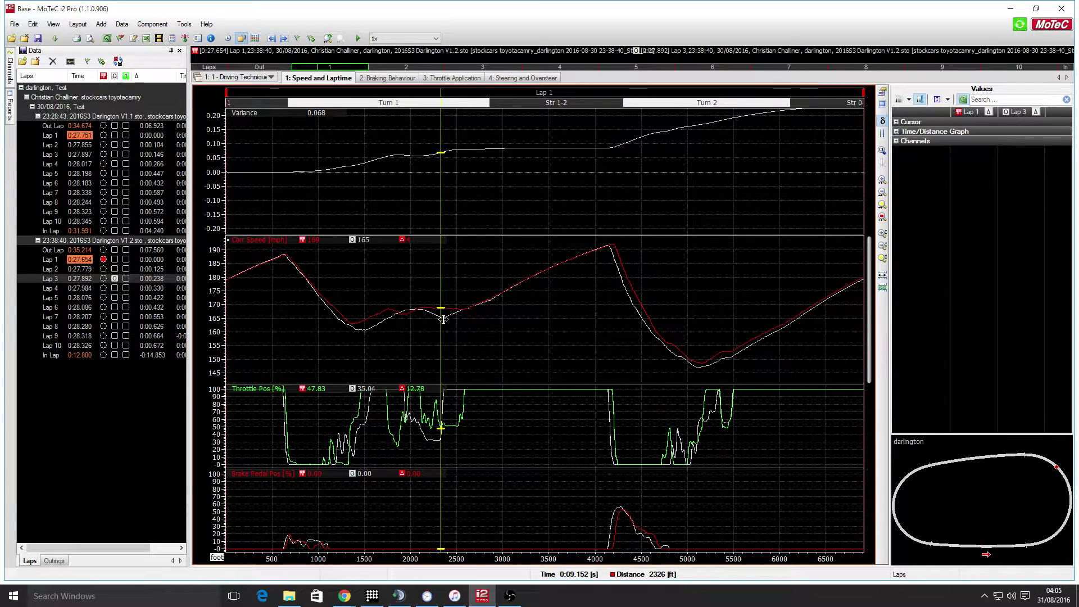
left_click_drag(444, 315, 436, 360)
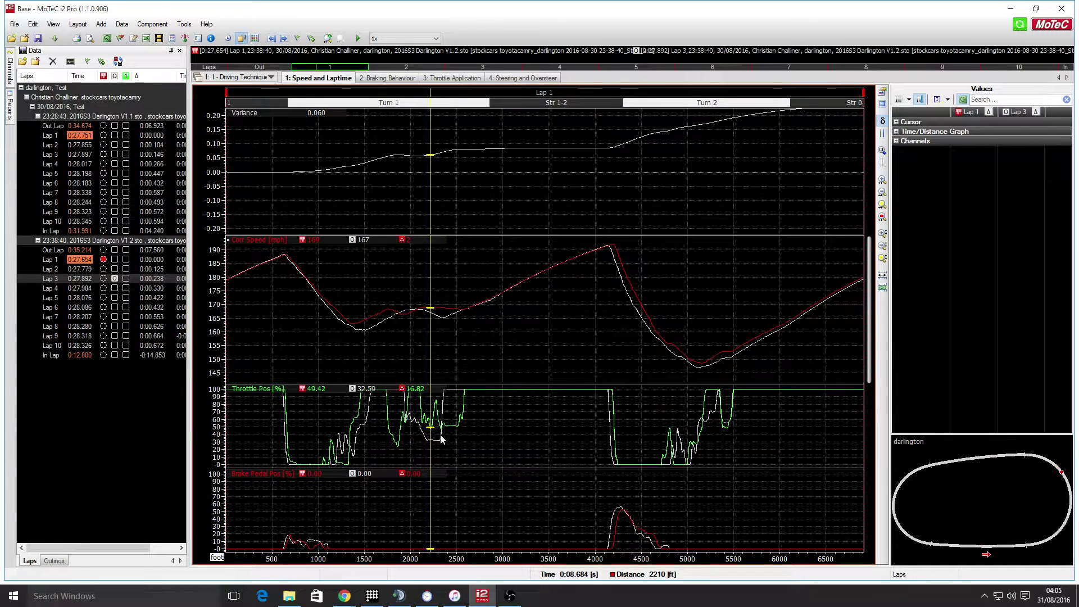
left_click(440, 444)
left_click(442, 444)
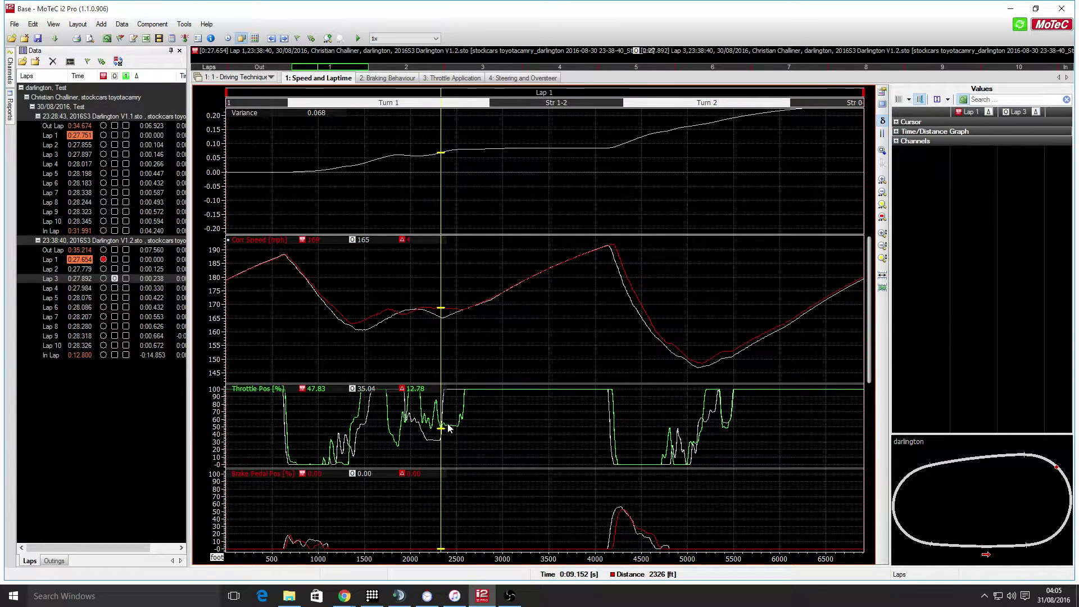
left_click(467, 313)
left_click_drag(467, 314, 464, 314)
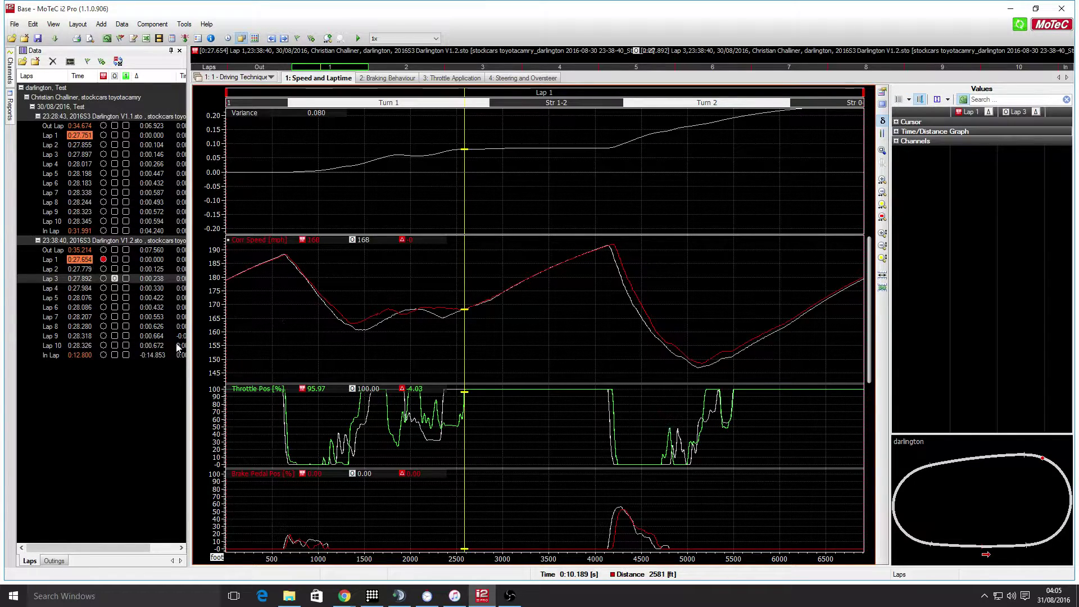
Set Lap 10 as the comparison lap, giving Variance 0.285 at 2581 ft (168 vs 165 mph).
left_click(115, 345)
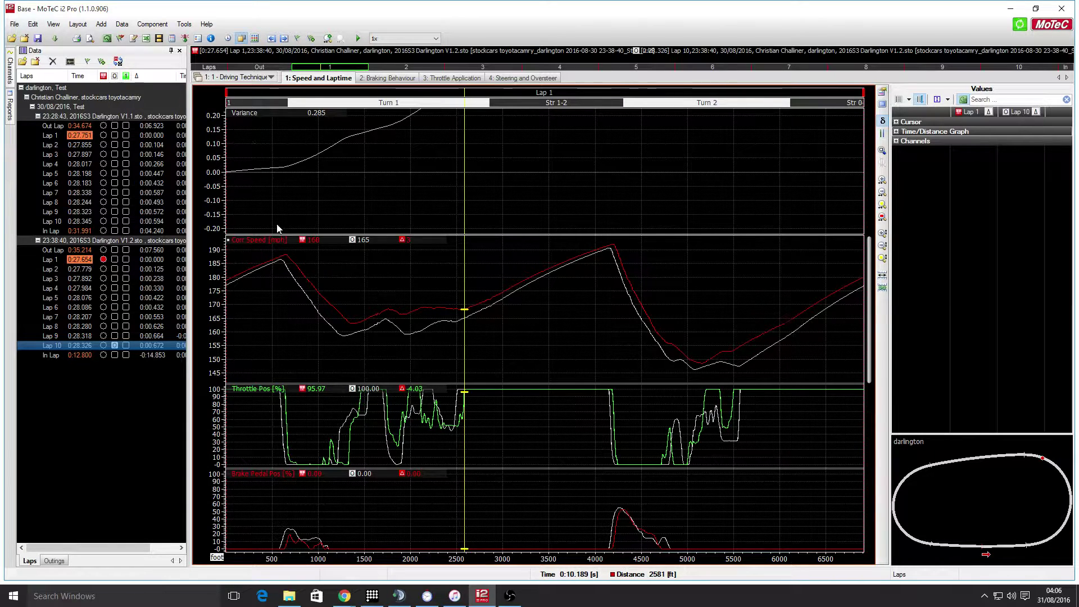
Compare Lap 1 and Lap 10 between 371 and 591 ft, settling on the speed peak before Turn 1.
left_click(275, 293)
left_click_drag(276, 294, 266, 264)
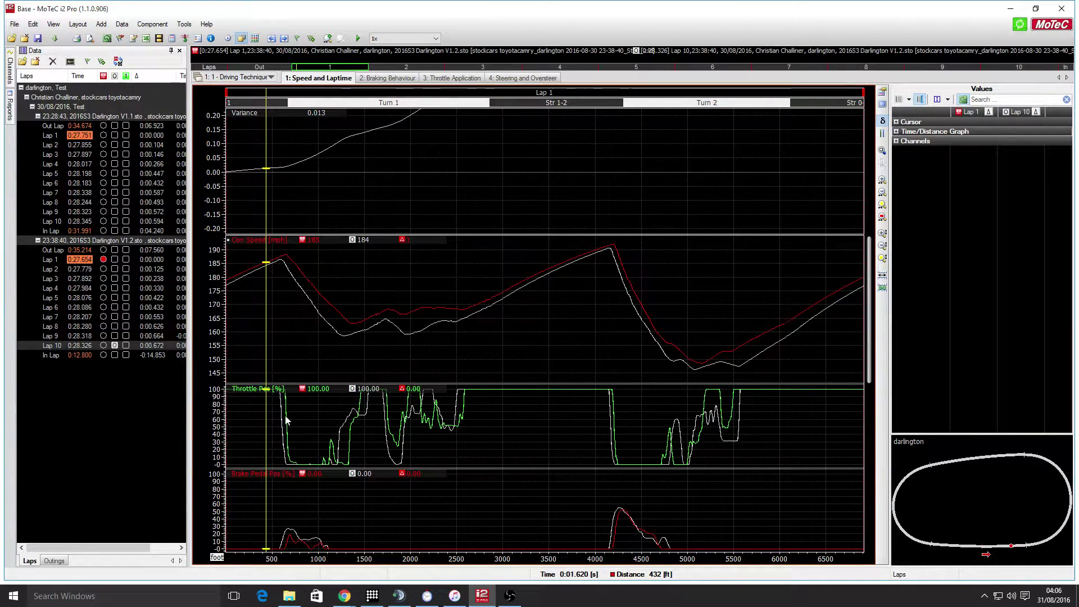
left_click_drag(285, 420, 279, 414)
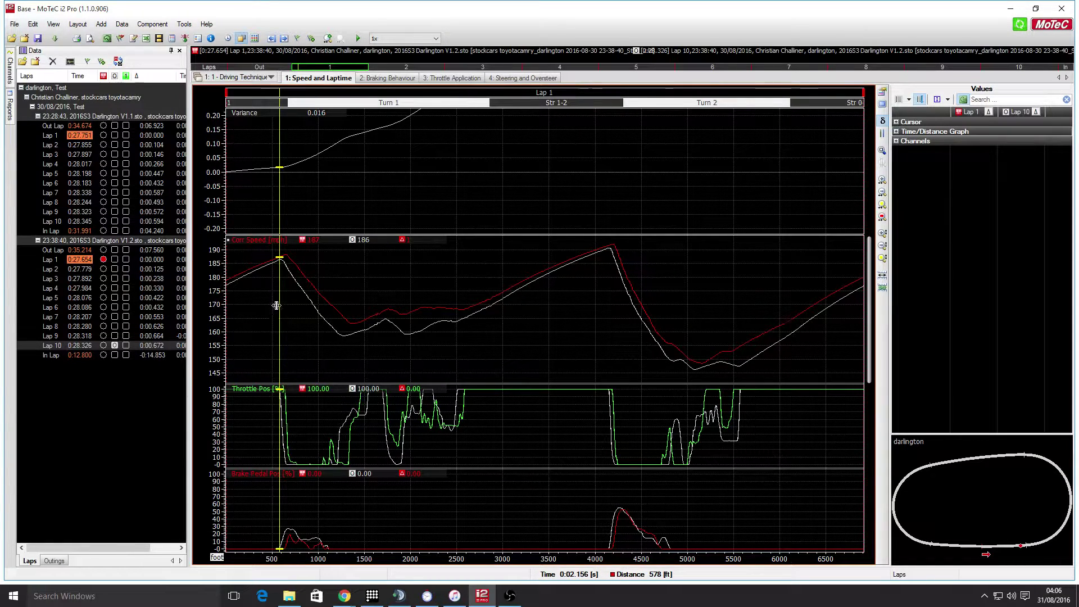
left_click_drag(275, 305, 259, 305)
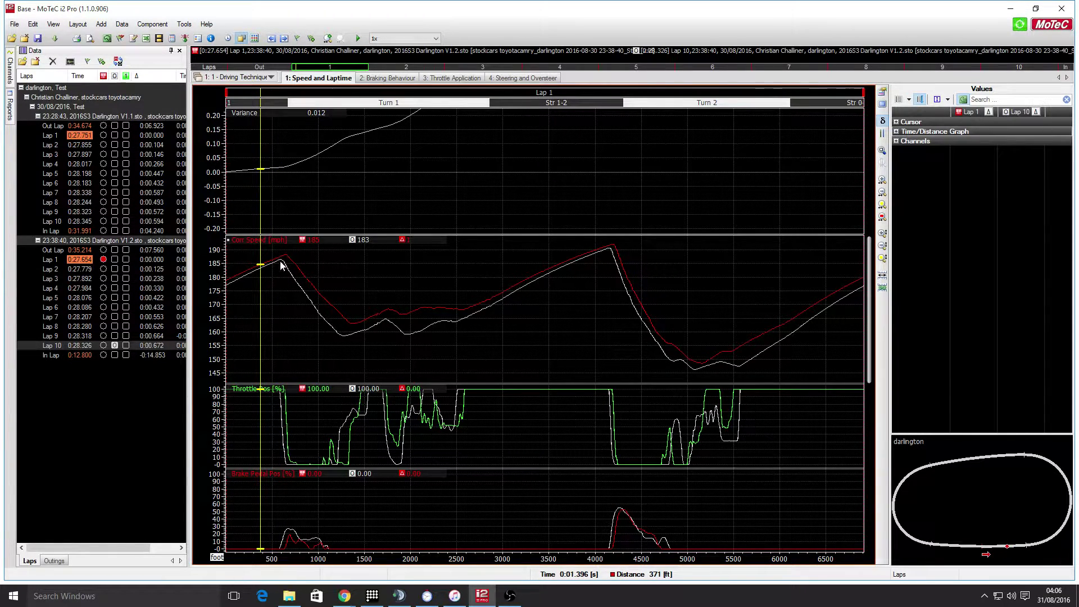
left_click(281, 263)
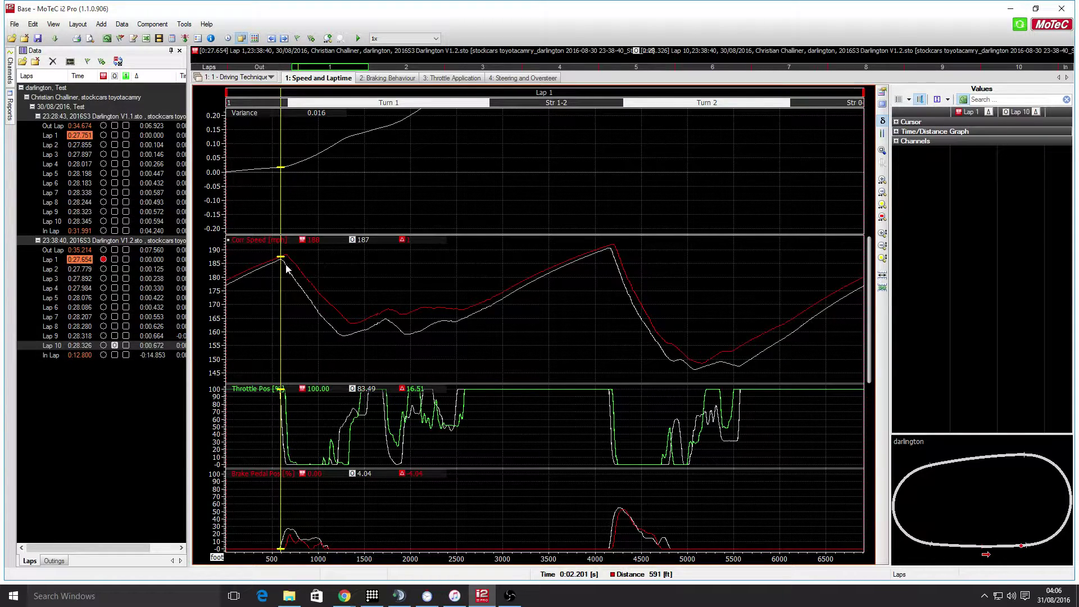
left_click(287, 263)
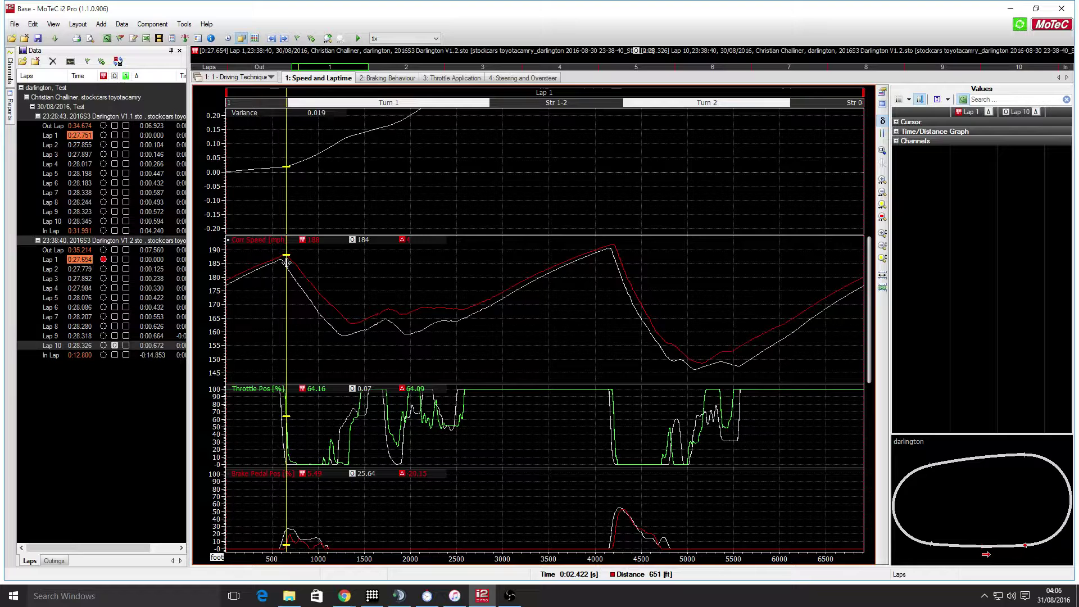
left_click(284, 260)
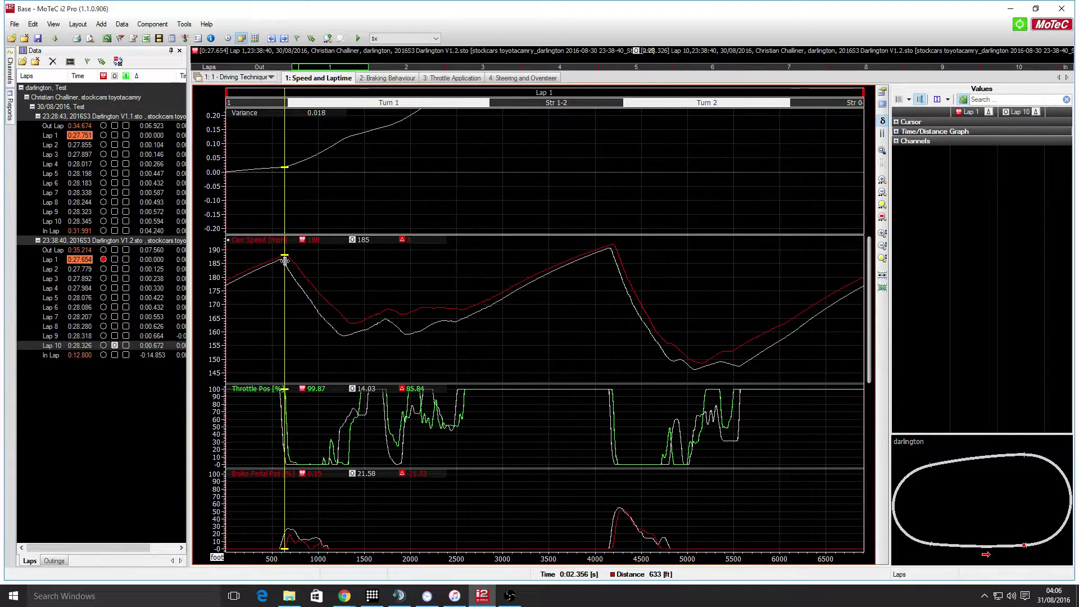
left_click(286, 260)
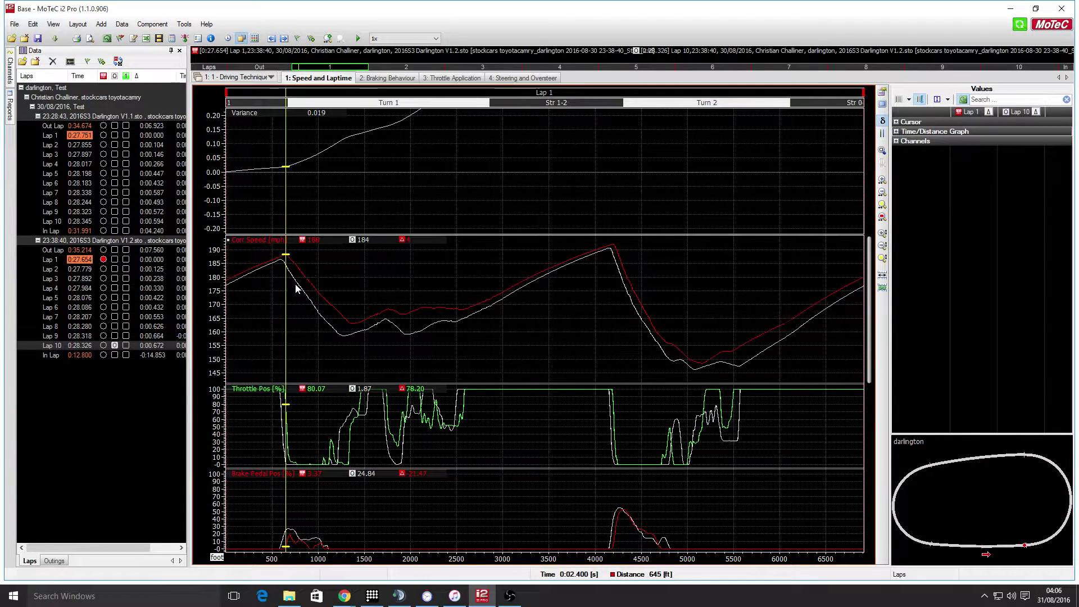
left_click(283, 249)
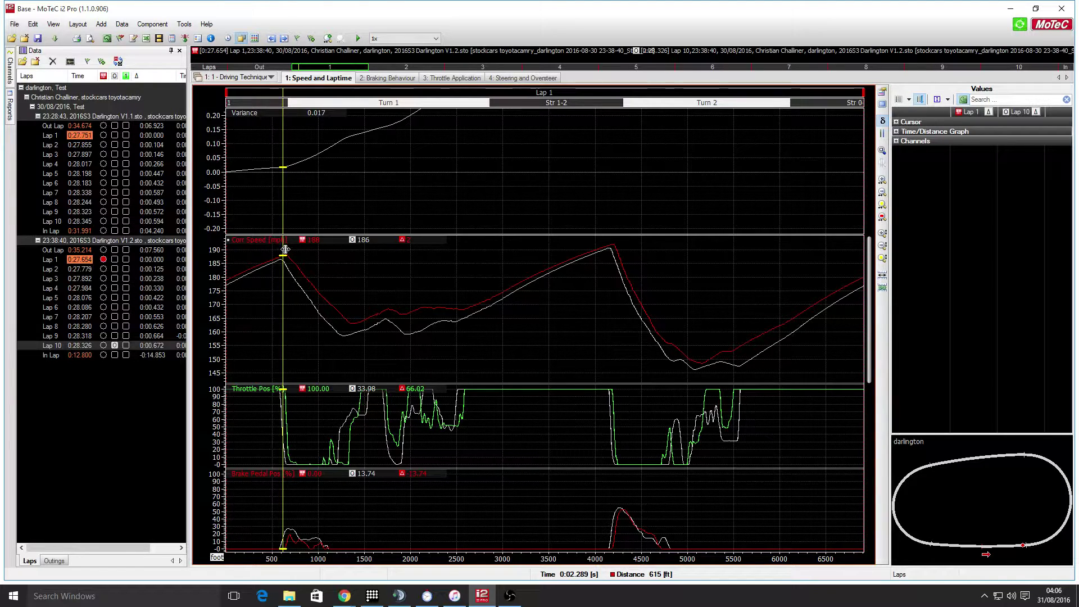
Move the cursor from 469 ft through Turn 1's minimum speed to 1741 ft on exit.
left_click_drag(284, 308, 270, 309)
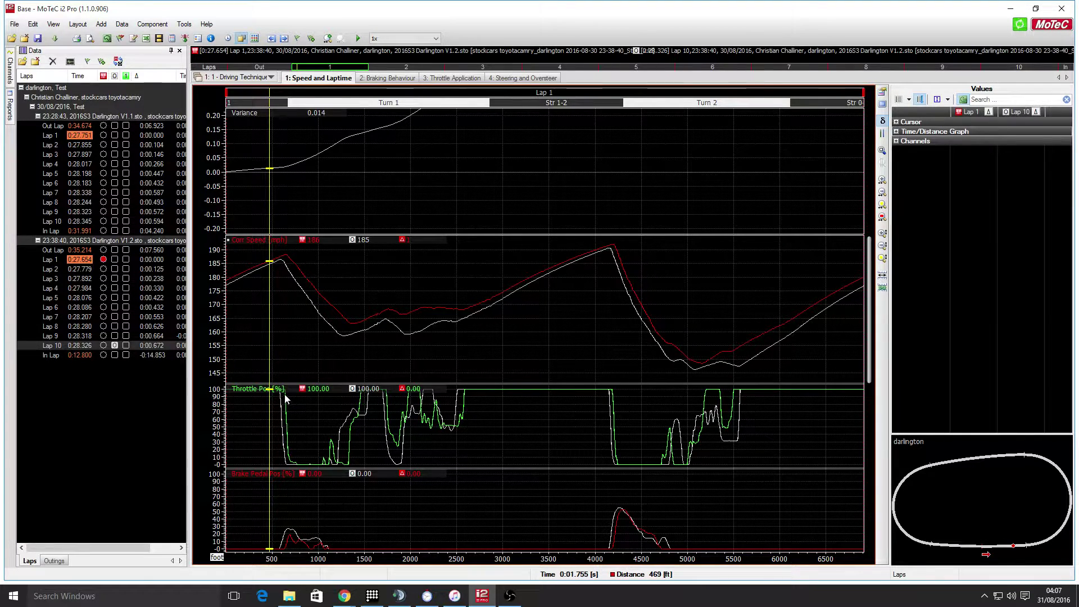
left_click_drag(288, 291, 426, 326)
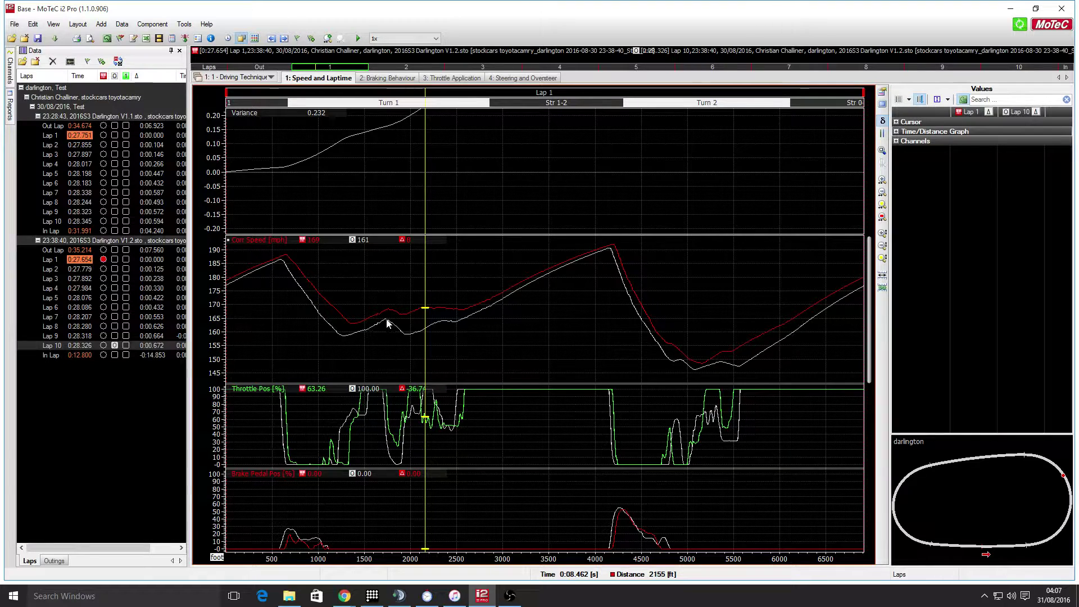
left_click(353, 325)
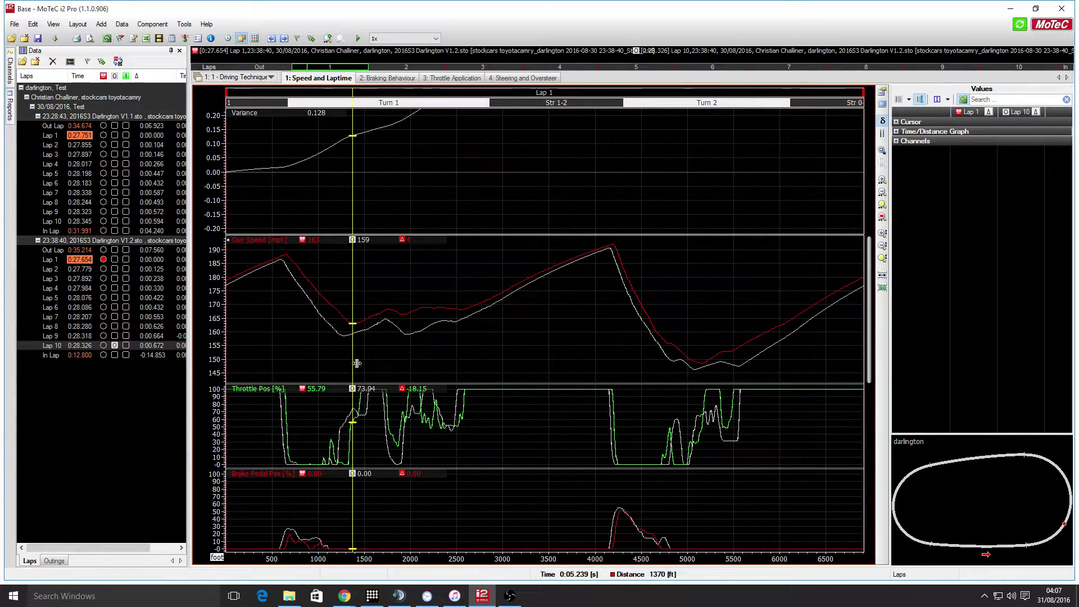
left_click_drag(353, 335, 468, 312)
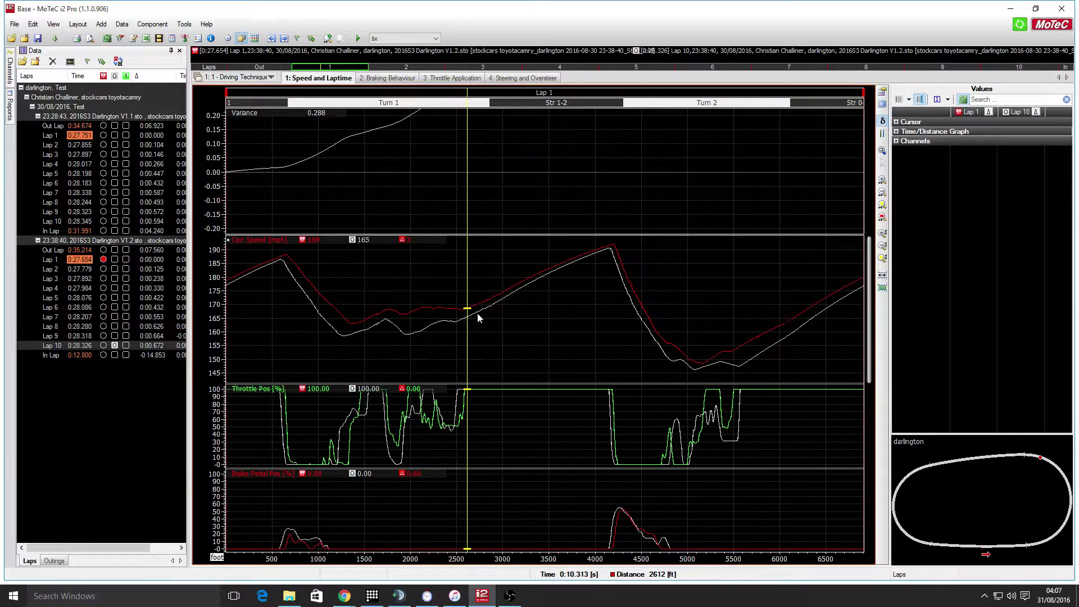
Probe the lap readings around the speed peak near 4140 ft before Turn 2.
left_click(607, 256)
left_click(609, 256)
left_click(611, 254)
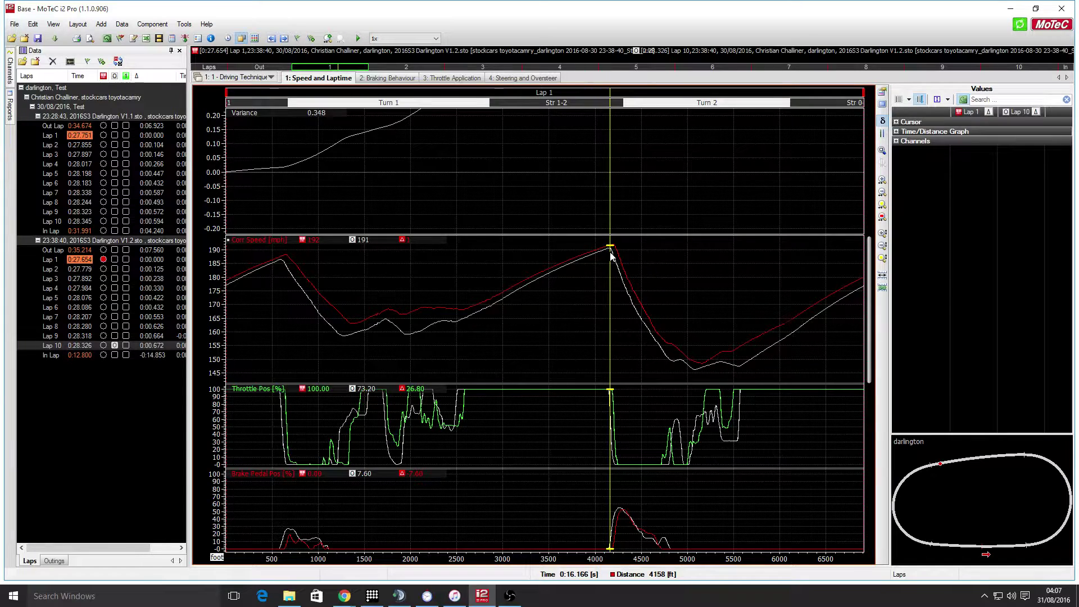
left_click(607, 253)
left_click(597, 256)
left_click(609, 256)
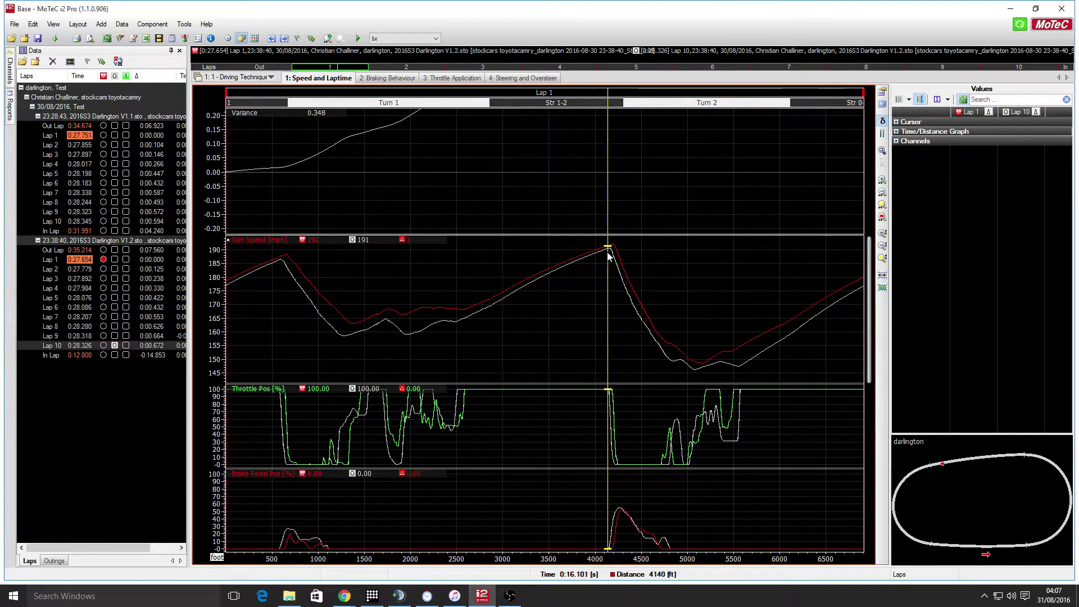
left_click(590, 258)
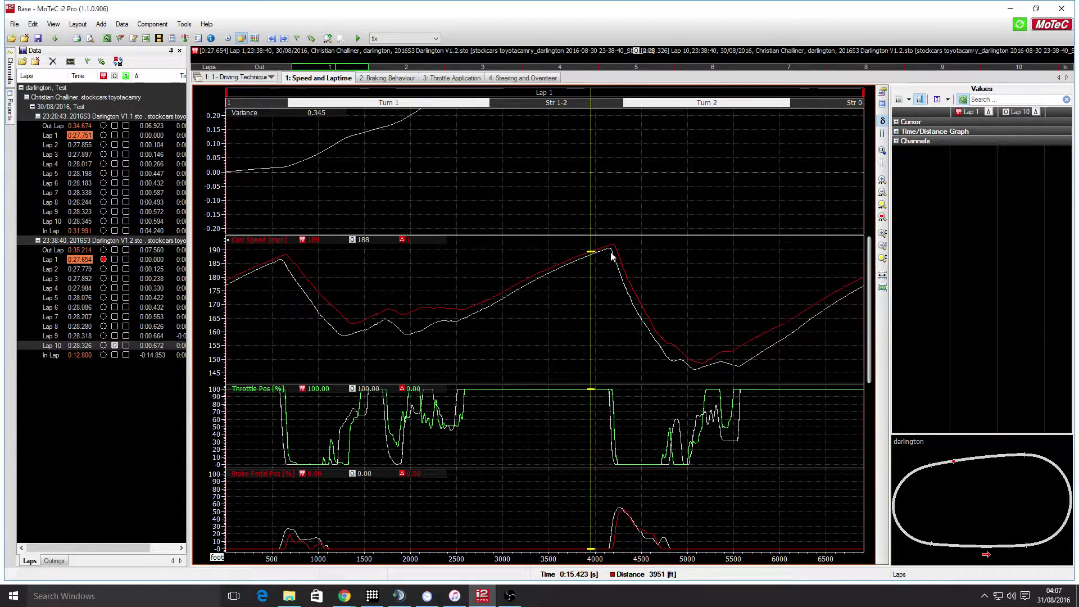
left_click(614, 254)
left_click(609, 253)
left_click(600, 250)
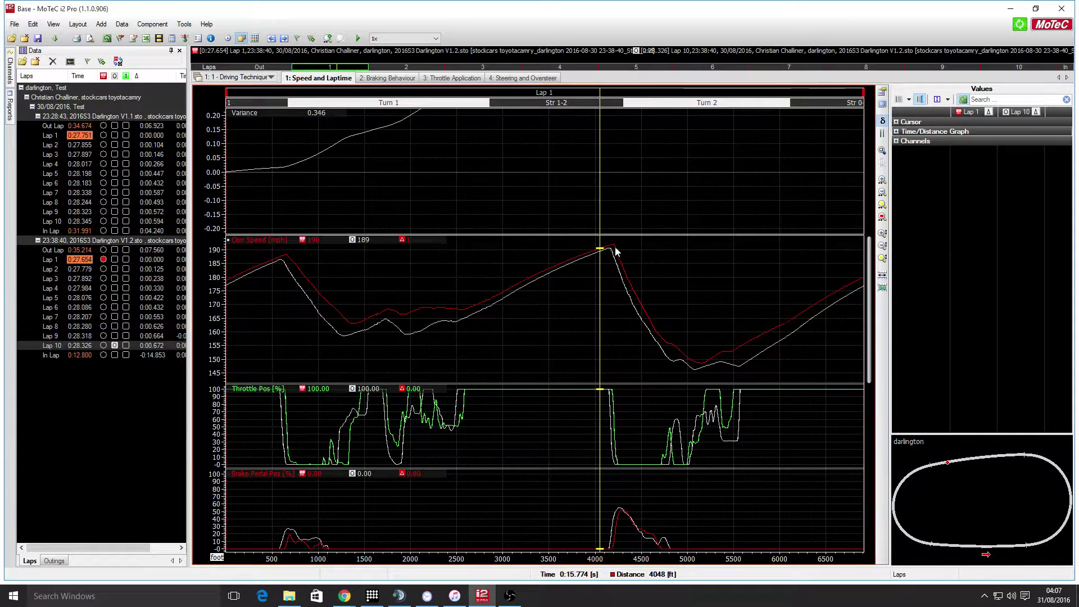
Move the cursor back to 3166 ft, where Variance reads 0.320, and plot the graphs against time.
left_click(615, 251)
left_click(605, 253)
left_click(609, 256)
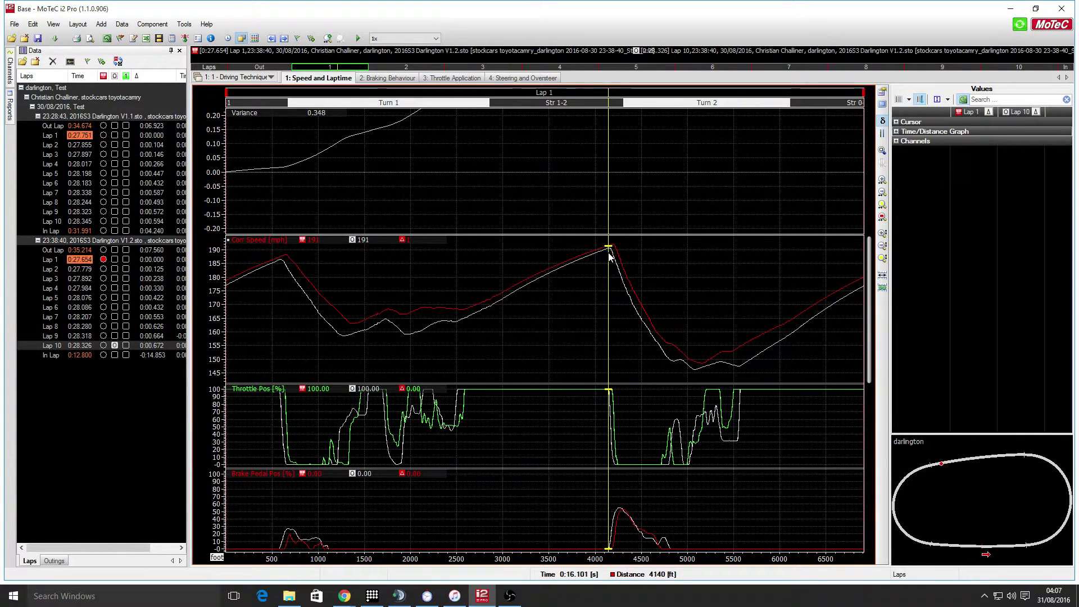
left_click_drag(609, 256, 518, 283)
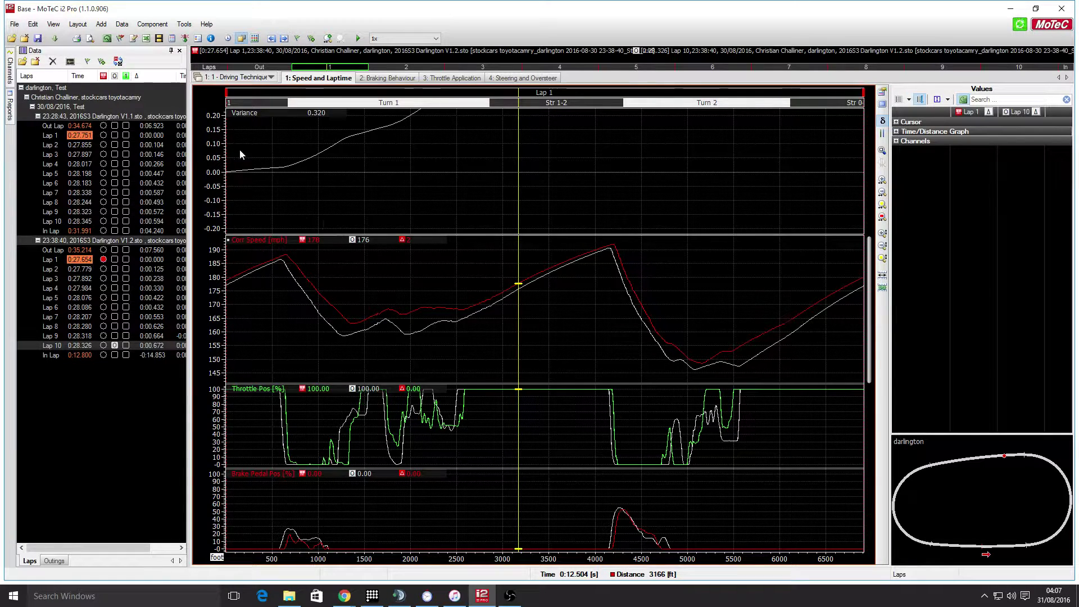
left_click(227, 39)
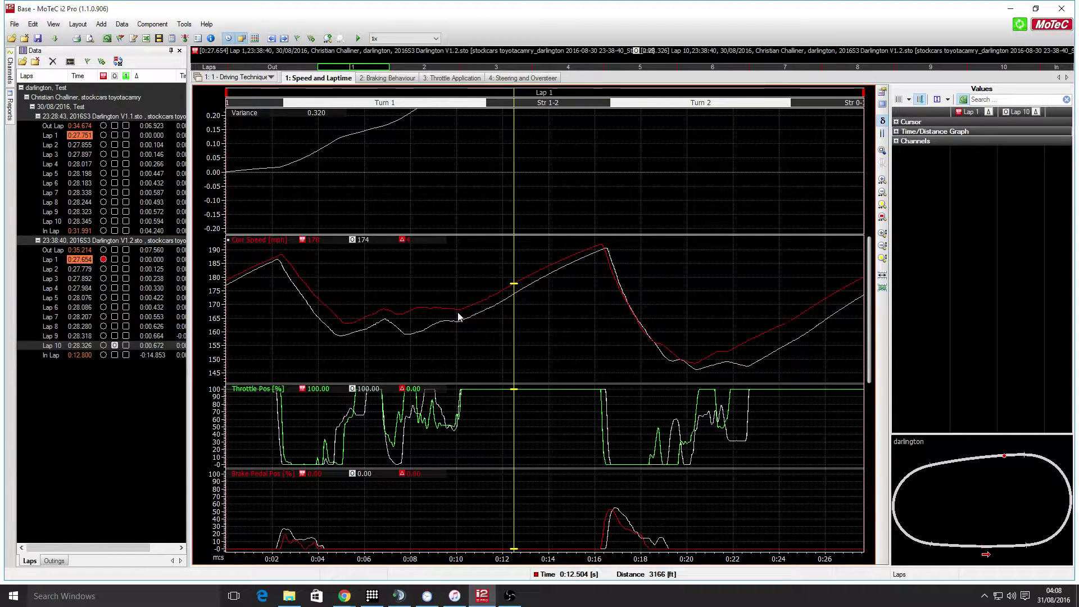
Compare both laps at the 16.5 s braking point on the time axis, then return to the distance axis.
left_click_drag(459, 316, 593, 285)
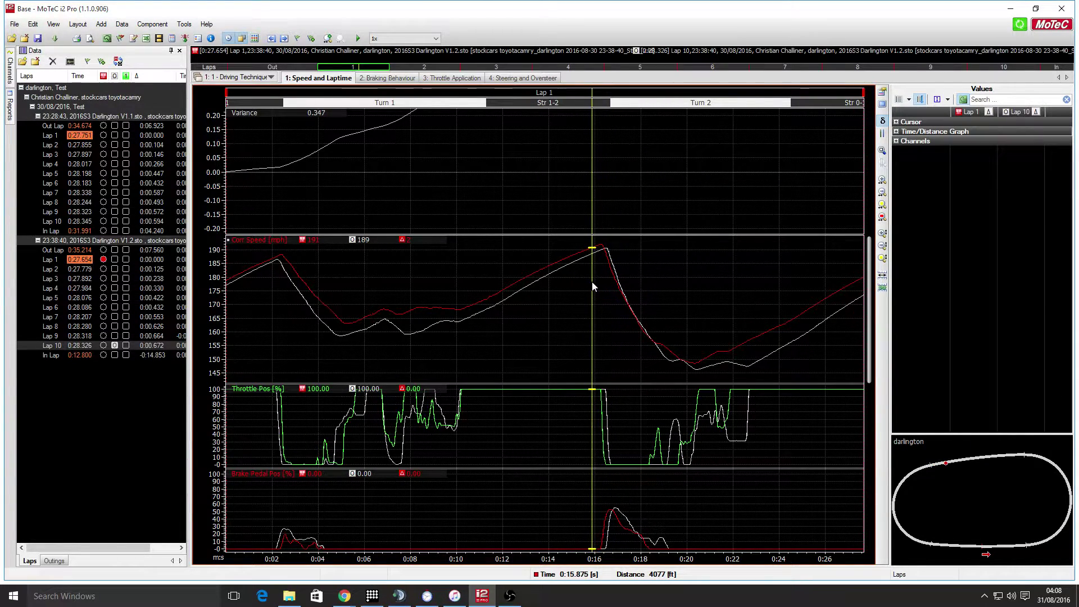
left_click(607, 255)
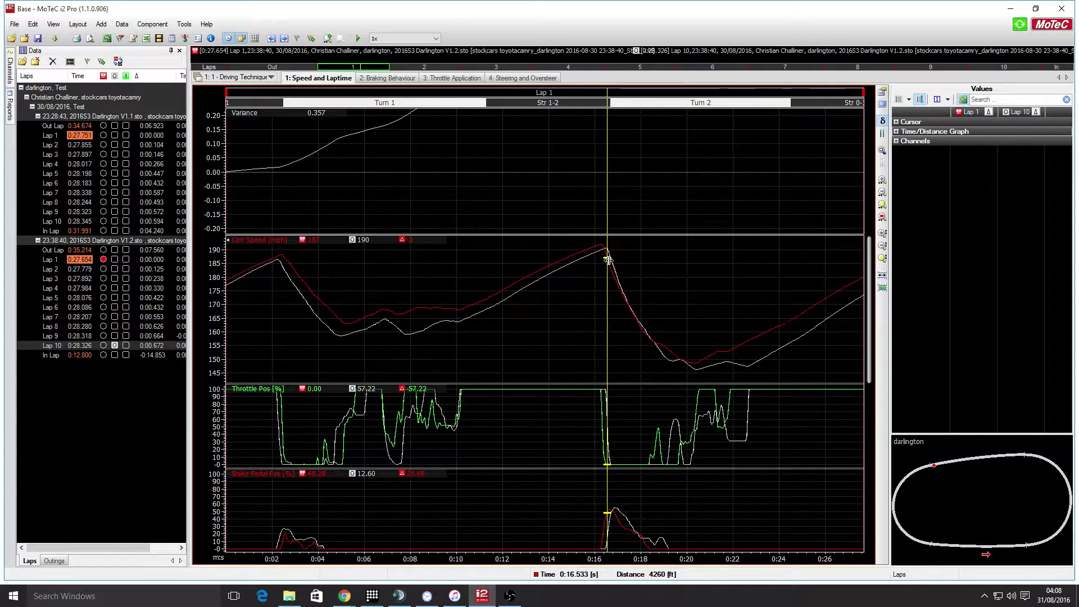
left_click(227, 38)
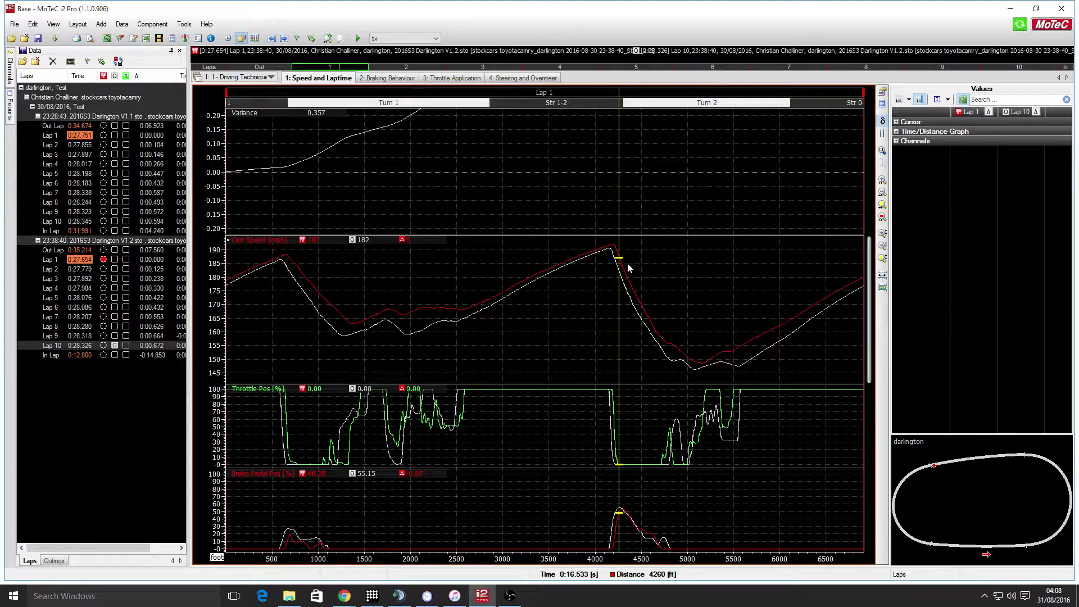
Drag the cursor to Lap 1's speed peak at 4164 ft, where Variance reads 0.349.
left_click_drag(627, 262, 611, 264)
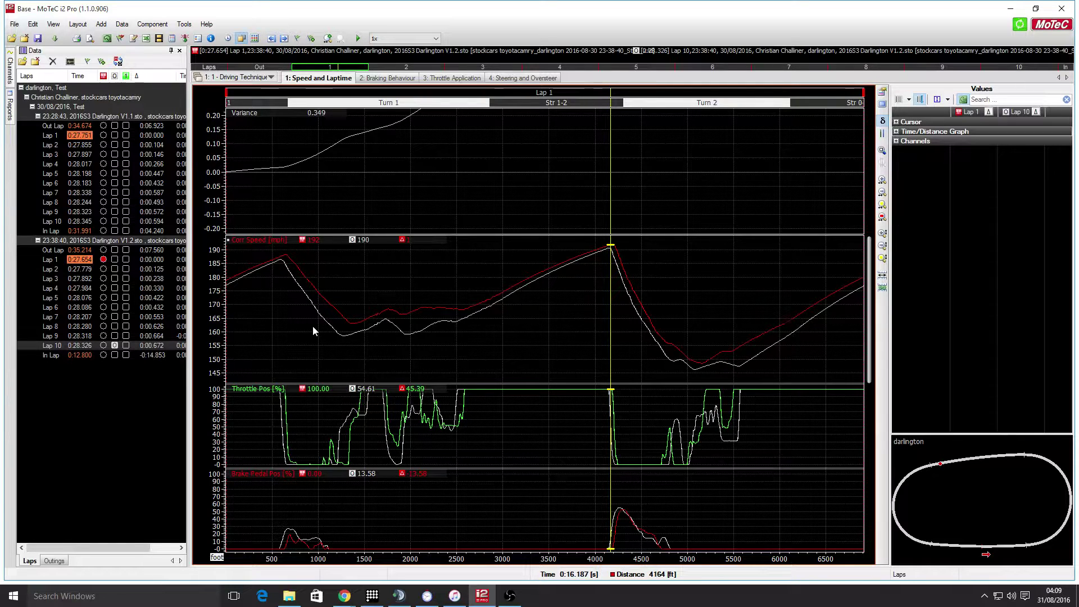
left_click(228, 39)
left_click(228, 39)
left_click(227, 39)
left_click(227, 39)
left_click(228, 40)
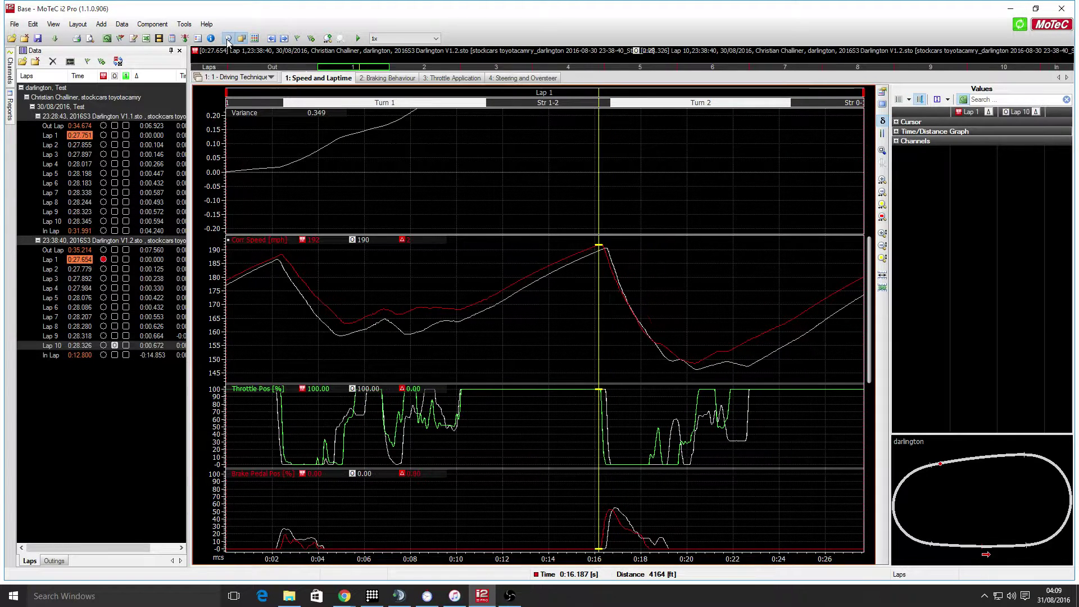
left_click(228, 40)
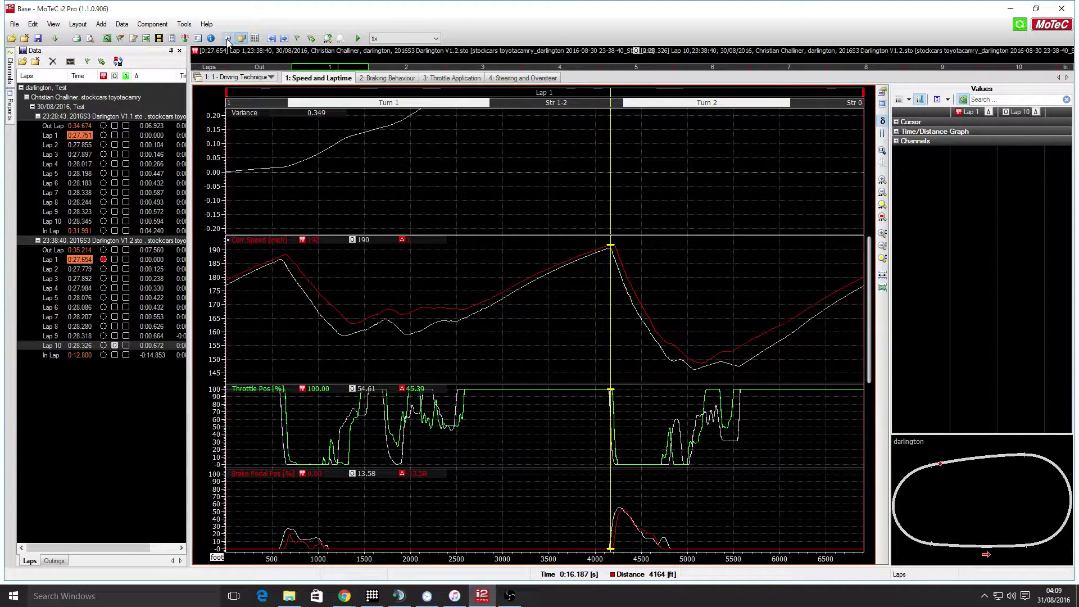
left_click(227, 39)
left_click(227, 39)
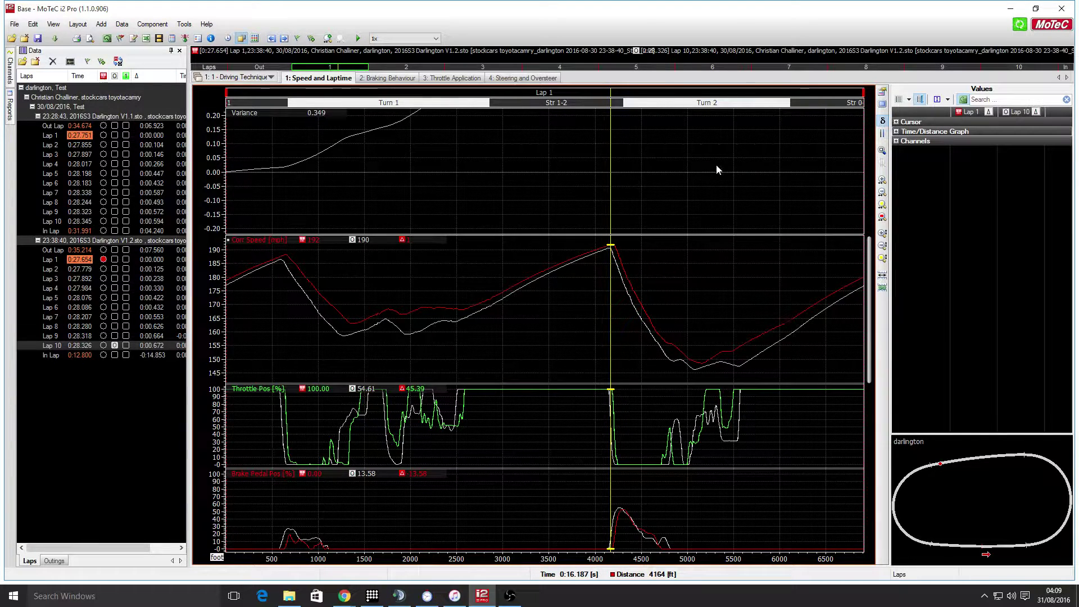